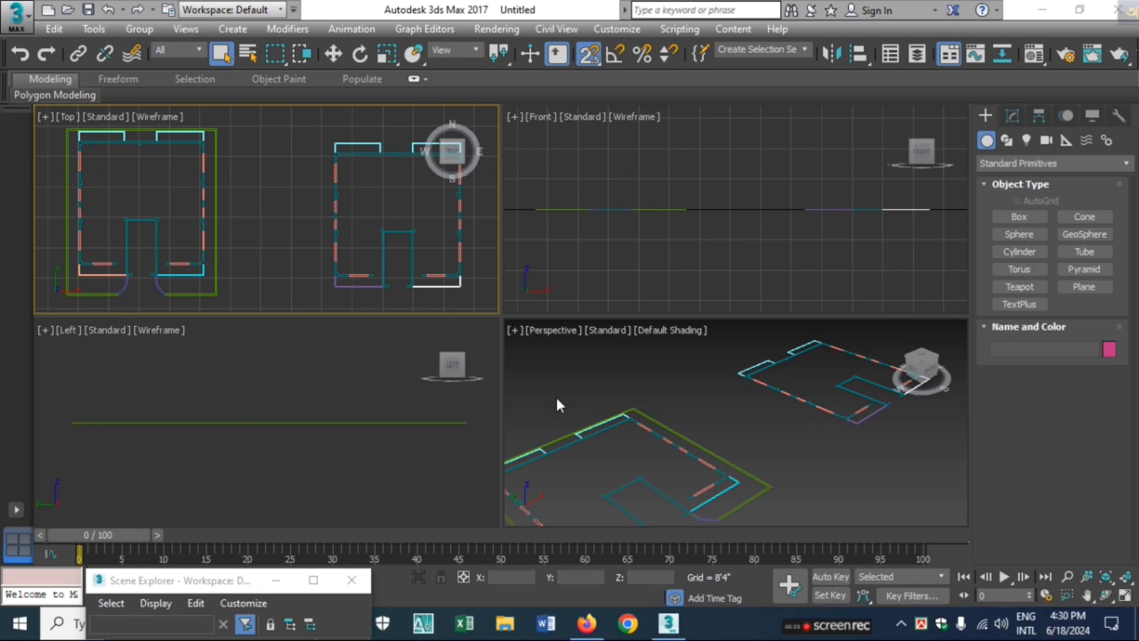
Move all the floor-plan shapes together onto the world origin in the Top view, then turn off 2.5D snapping
{"action": "scroll", "coordinate": [268, 231], "scroll_direction": "down", "scroll_amount": 5}
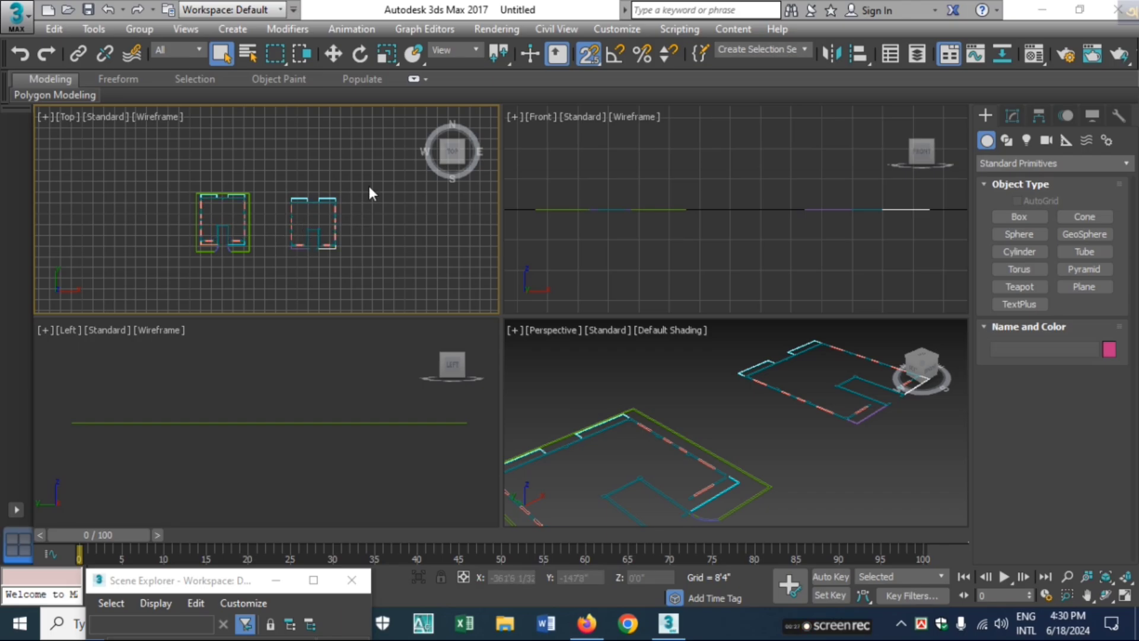
{"action": "left_click_drag", "start_coordinate": [362, 161], "coordinate": [180, 285]}
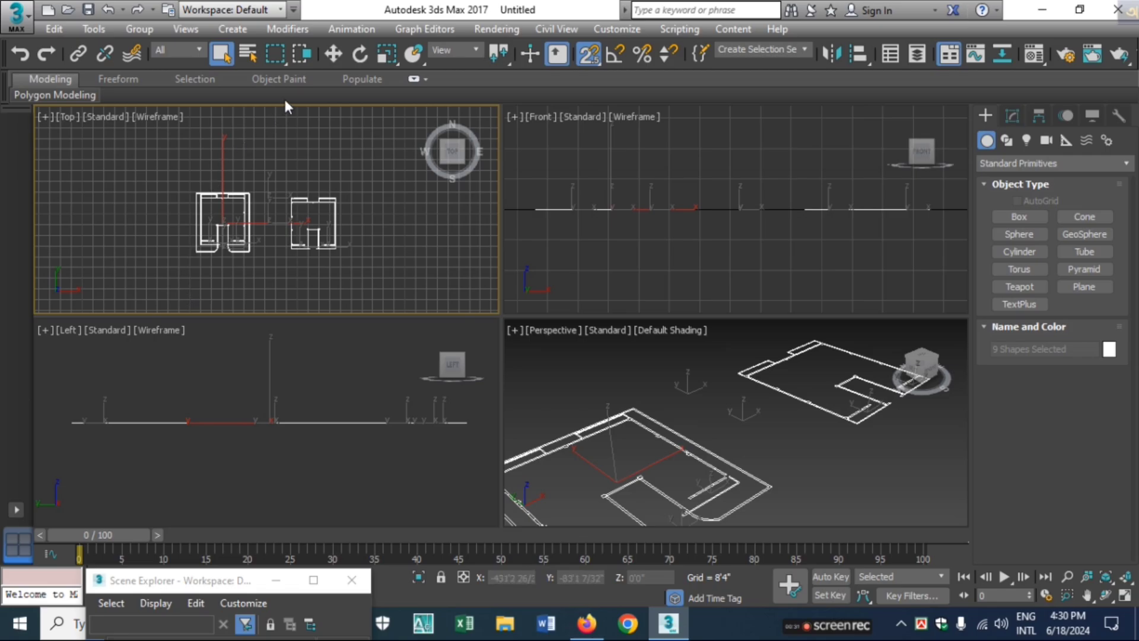
{"action": "left_click", "coordinate": [331, 53]}
{"action": "scroll", "coordinate": [332, 202], "scroll_direction": "down", "scroll_amount": 6}
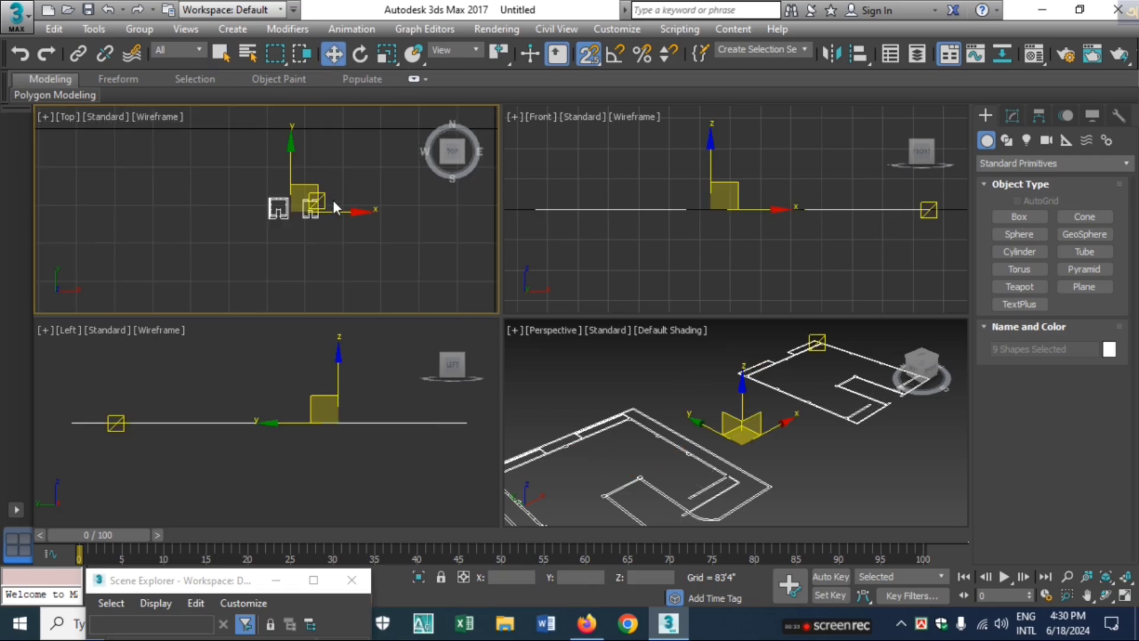
{"action": "middle_click_drag", "start_coordinate": [337, 197], "coordinate": [214, 232]}
{"action": "scroll", "coordinate": [252, 224], "scroll_direction": "down", "scroll_amount": 2}
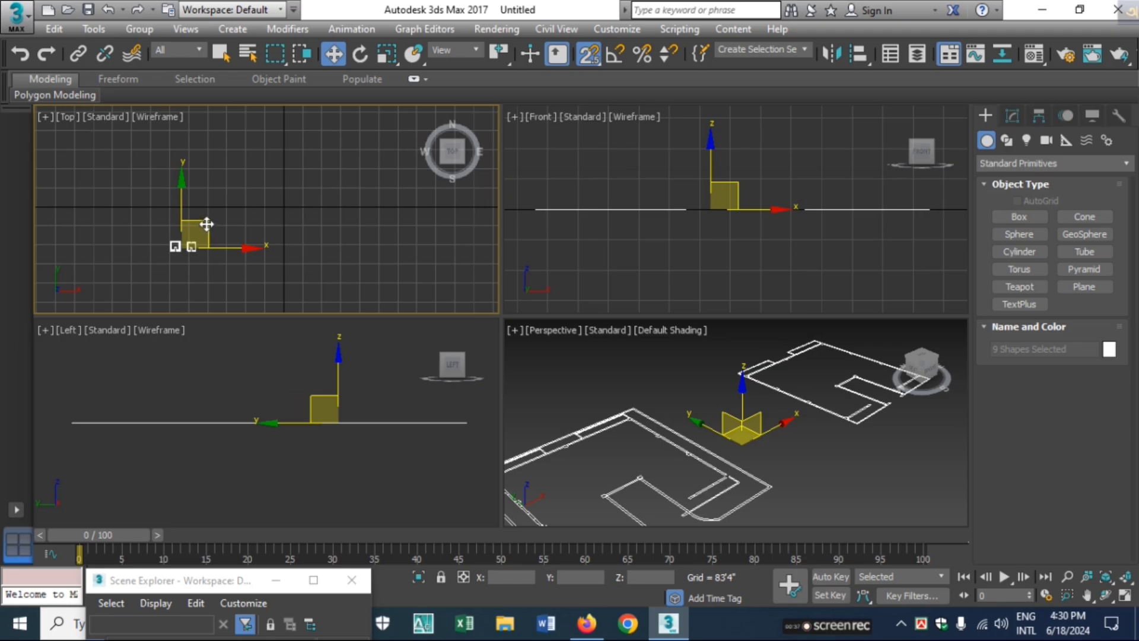
{"action": "left_click_drag", "start_coordinate": [203, 226], "coordinate": [276, 205]}
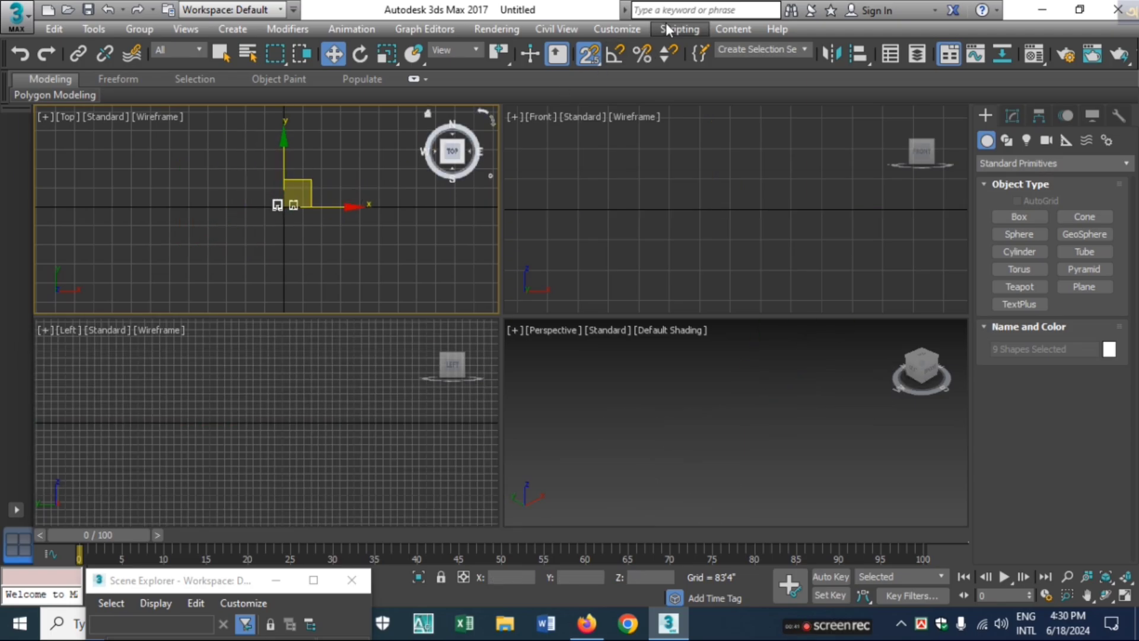
{"action": "left_click", "coordinate": [588, 54]}
Frame both floor plans in the Top, Front, Left and Perspective views
{"action": "scroll", "coordinate": [302, 215], "scroll_direction": "up", "scroll_amount": 5}
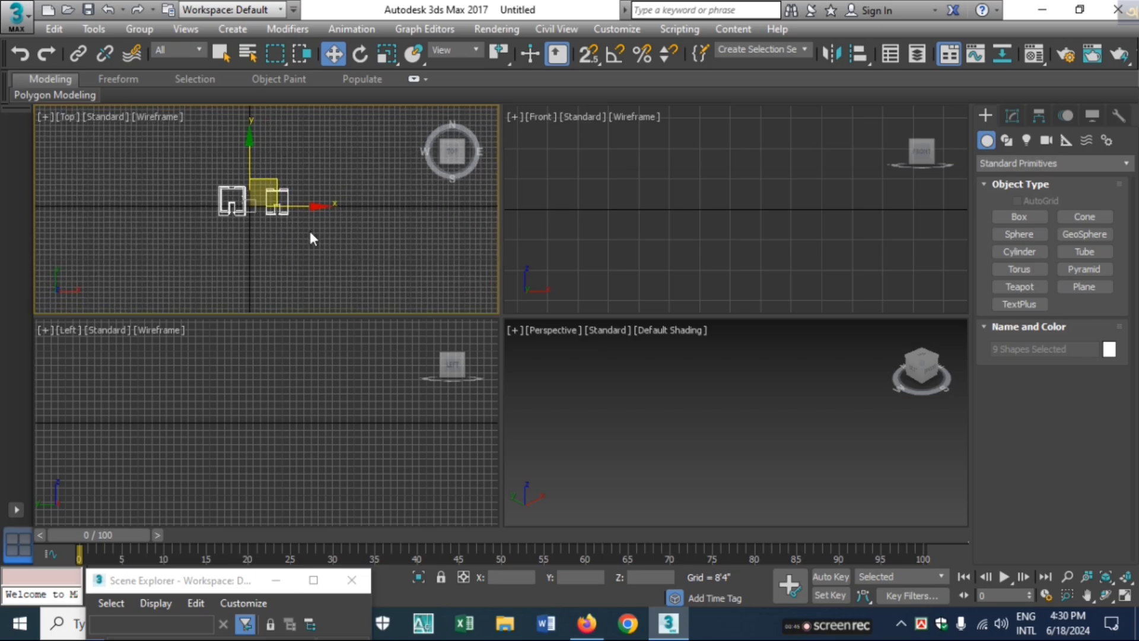
{"action": "scroll", "coordinate": [309, 229], "scroll_direction": "up", "scroll_amount": 5}
{"action": "left_click", "coordinate": [569, 242]}
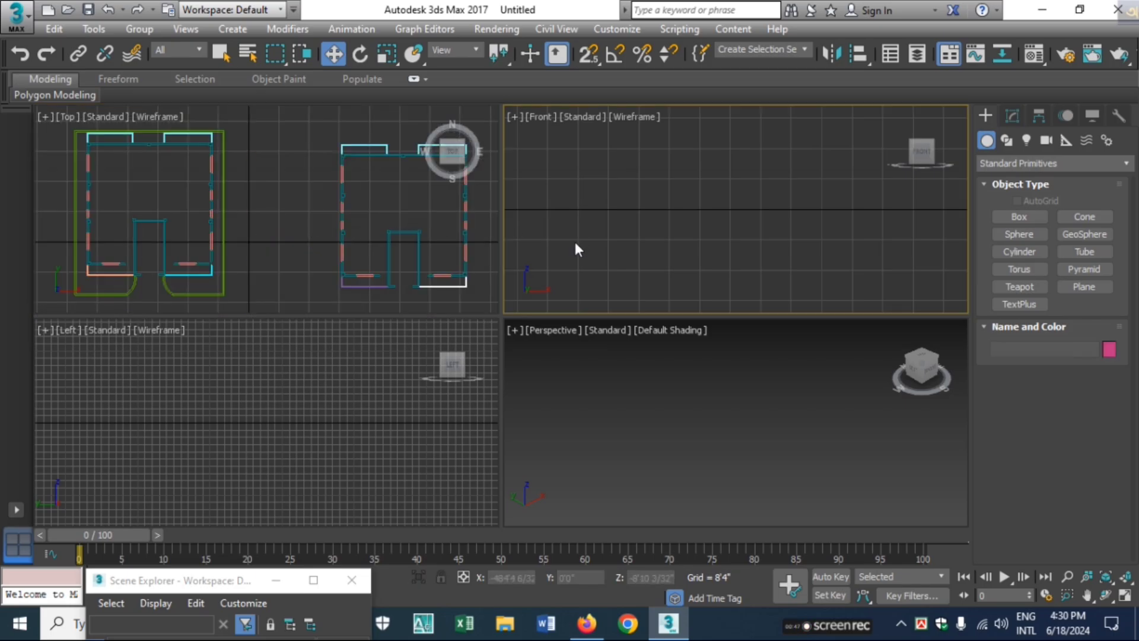
{"action": "key", "text": "z"}
{"action": "left_click", "coordinate": [329, 378]}
{"action": "key", "text": "z"}
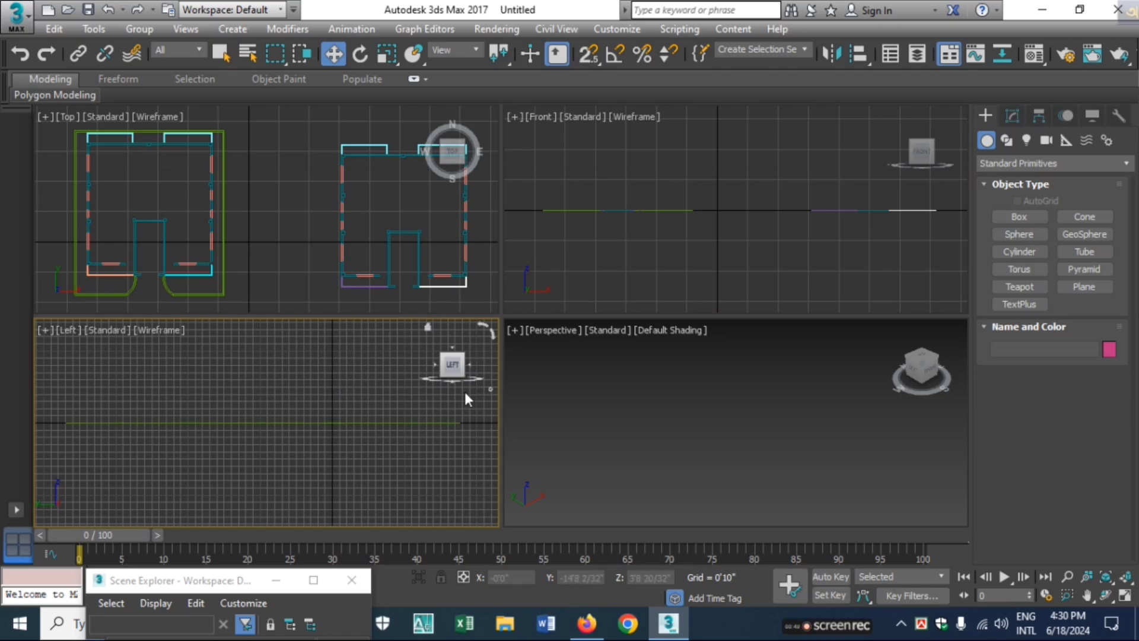
{"action": "left_click", "coordinate": [570, 395]}
{"action": "key", "text": "z"}
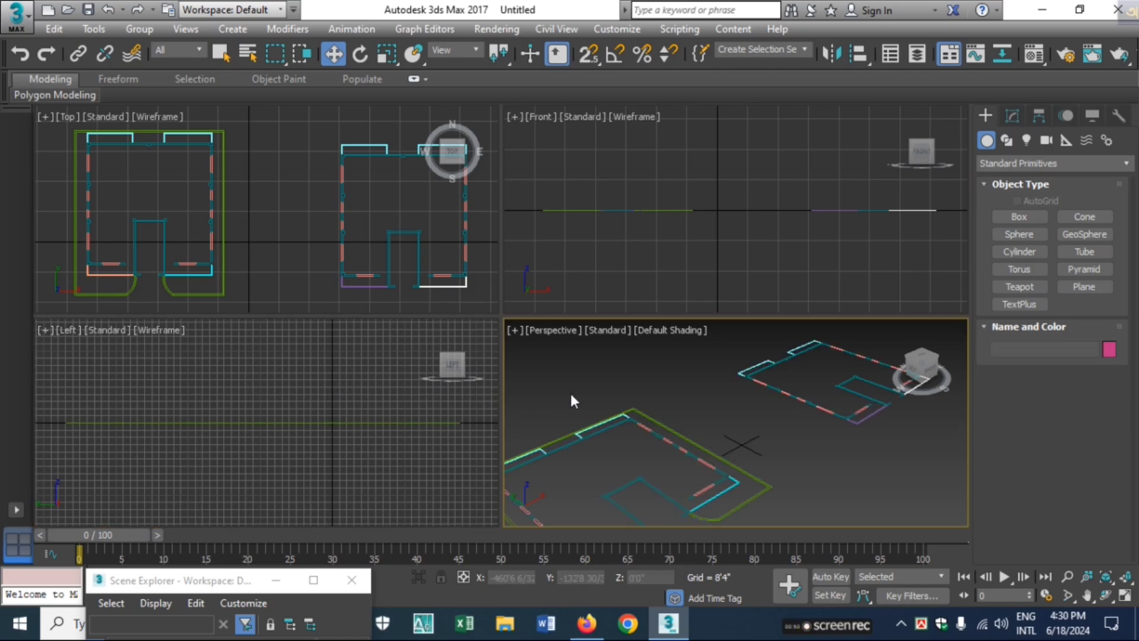
Apply an Extrude modifier to the foundation layer's spline with an amount of 30 inches (2'6")
{"action": "left_click", "coordinate": [338, 295]}
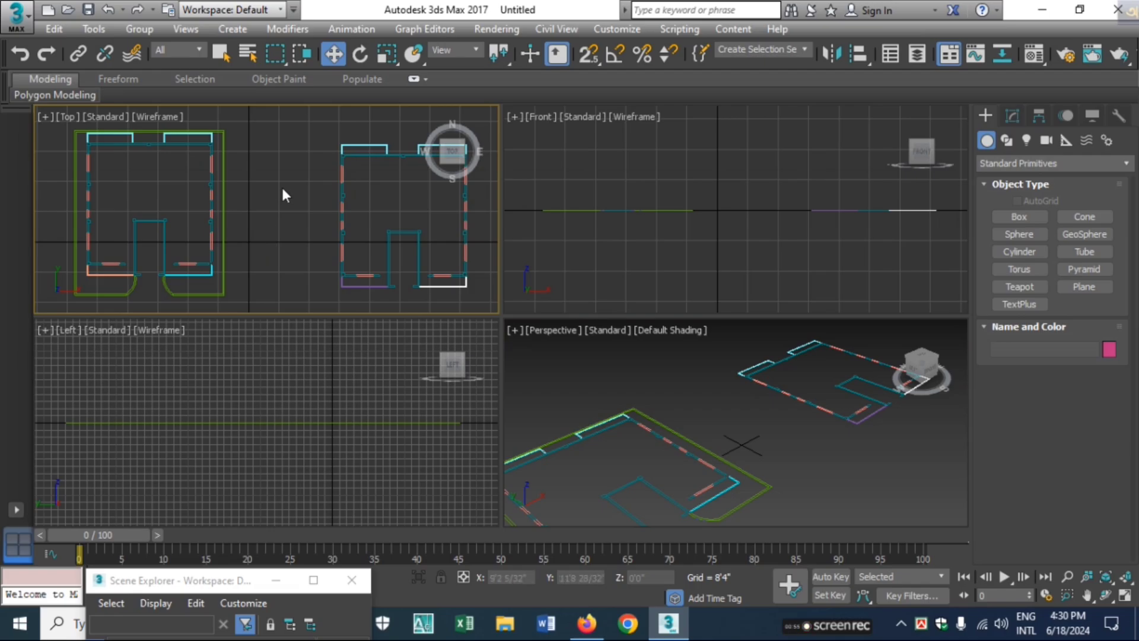
{"action": "left_click", "coordinate": [164, 235]}
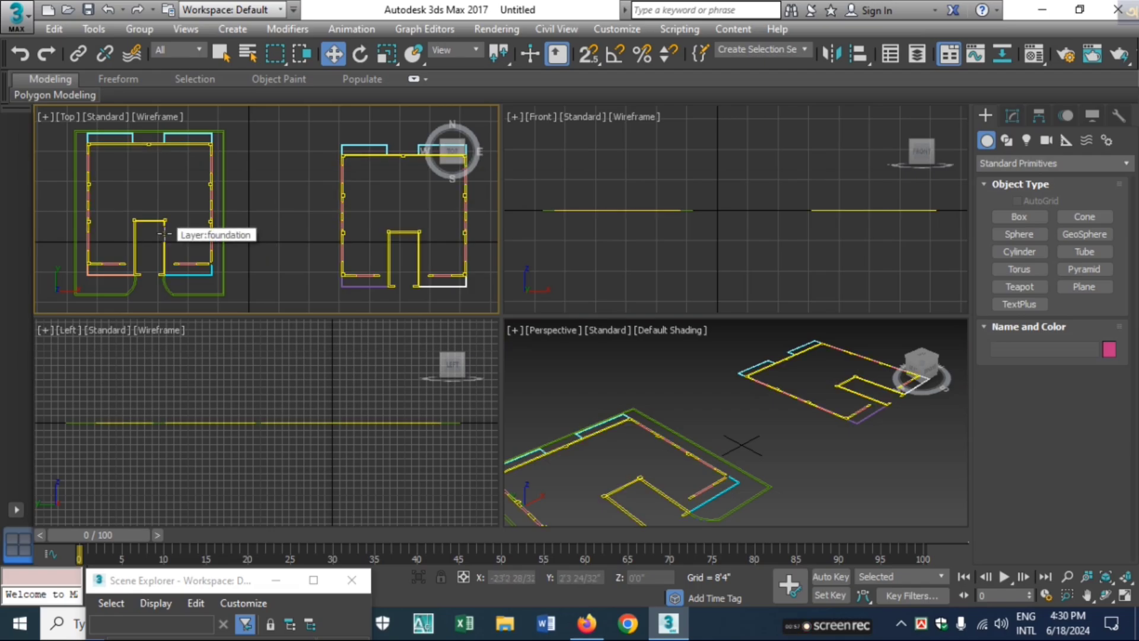
{"action": "left_click", "coordinate": [165, 234]}
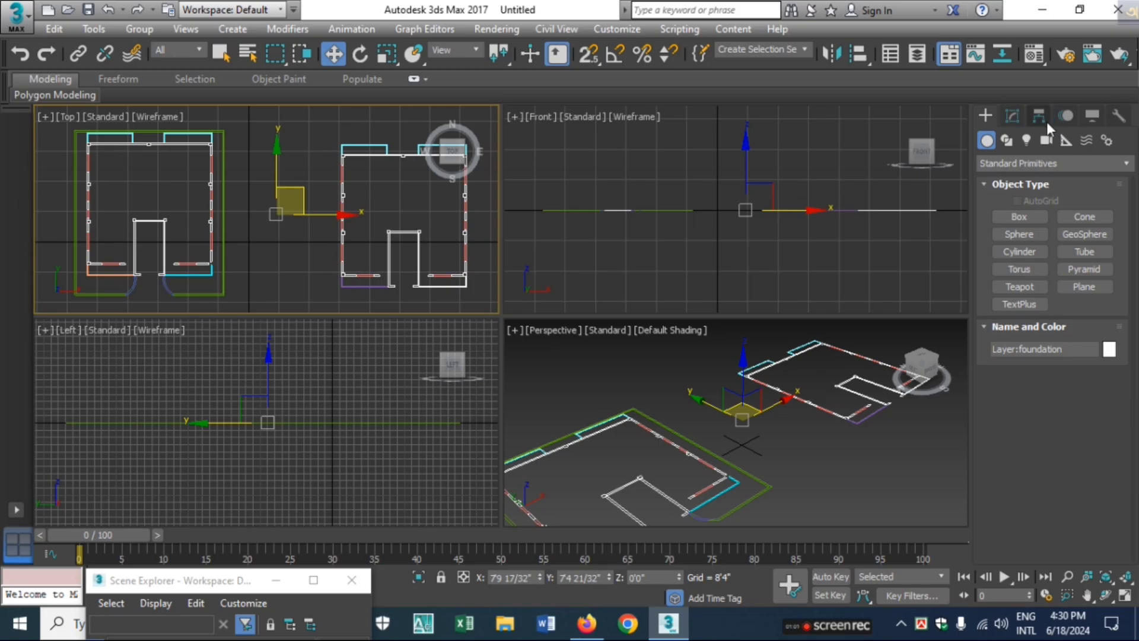
{"action": "left_click", "coordinate": [1014, 117]}
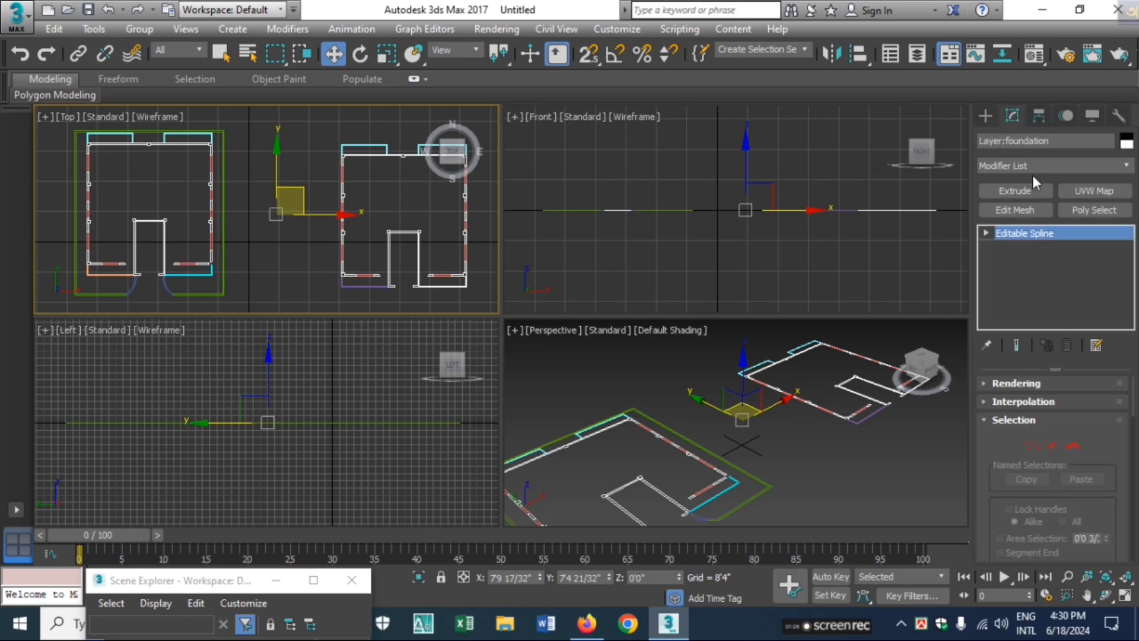
{"action": "left_click", "coordinate": [1029, 191]}
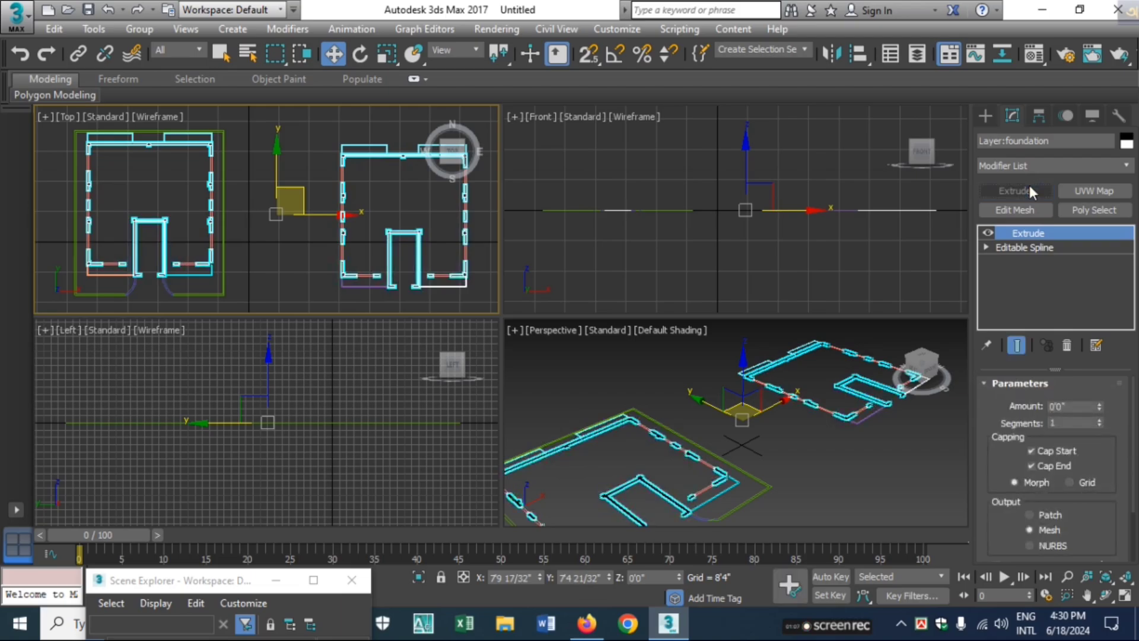
{"action": "left_click", "coordinate": [1072, 406]}
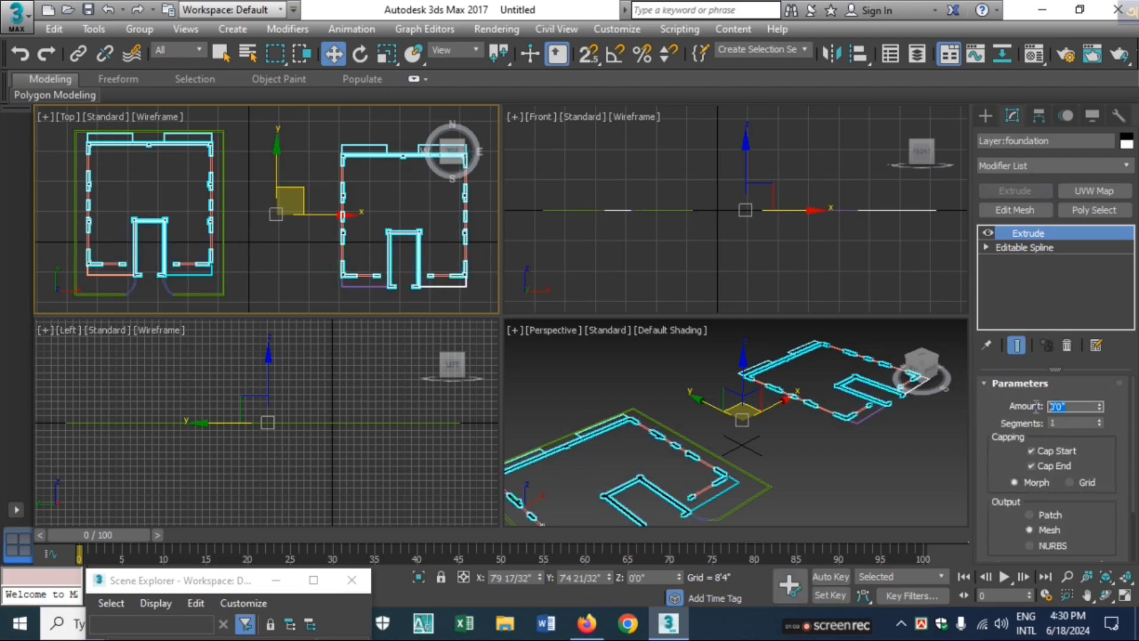
{"action": "type", "text": "30"}
{"action": "key", "text": "Return"}
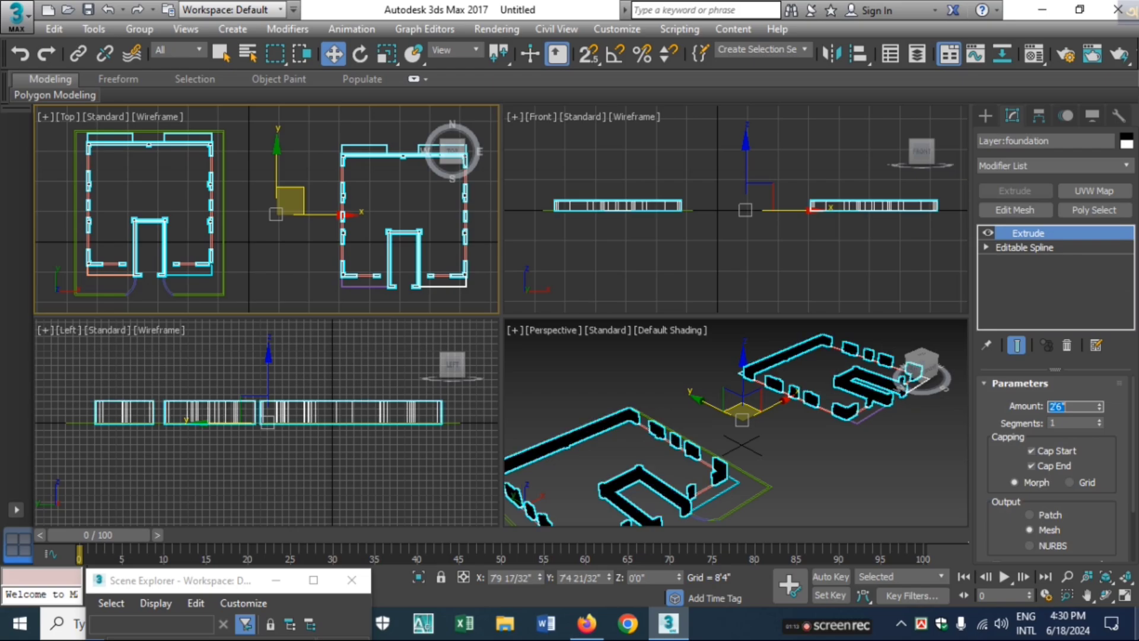
Change the first sample material, 01 - Default, in the Material Editor from Standard to VRayMtl
{"action": "left_click", "coordinate": [585, 385]}
{"action": "left_click", "coordinate": [630, 419]}
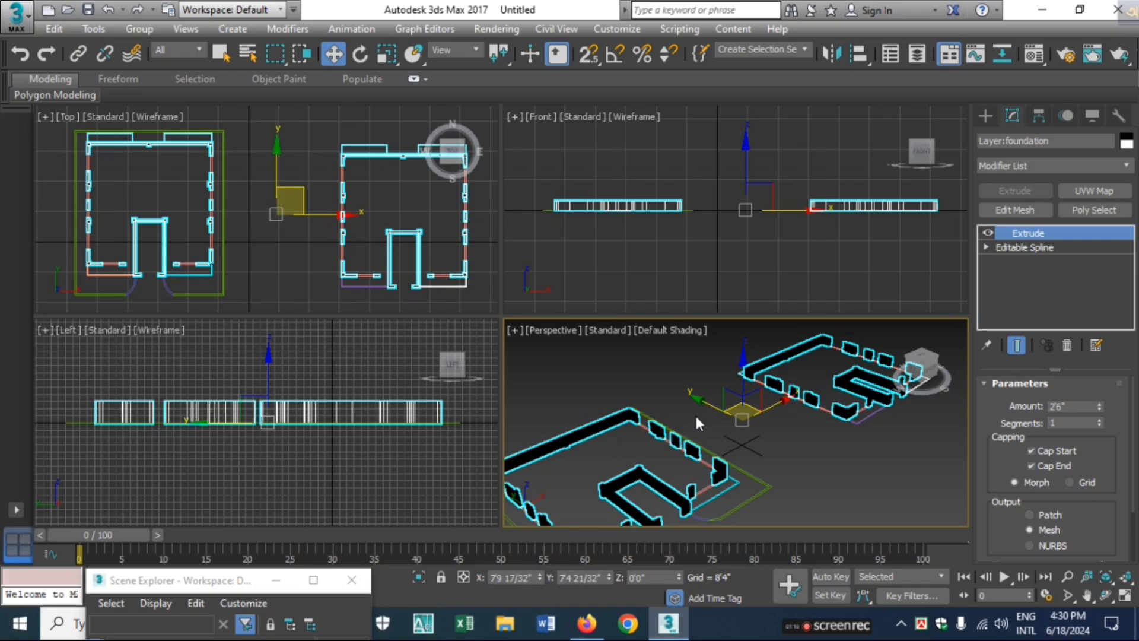
{"action": "key", "text": "m"}
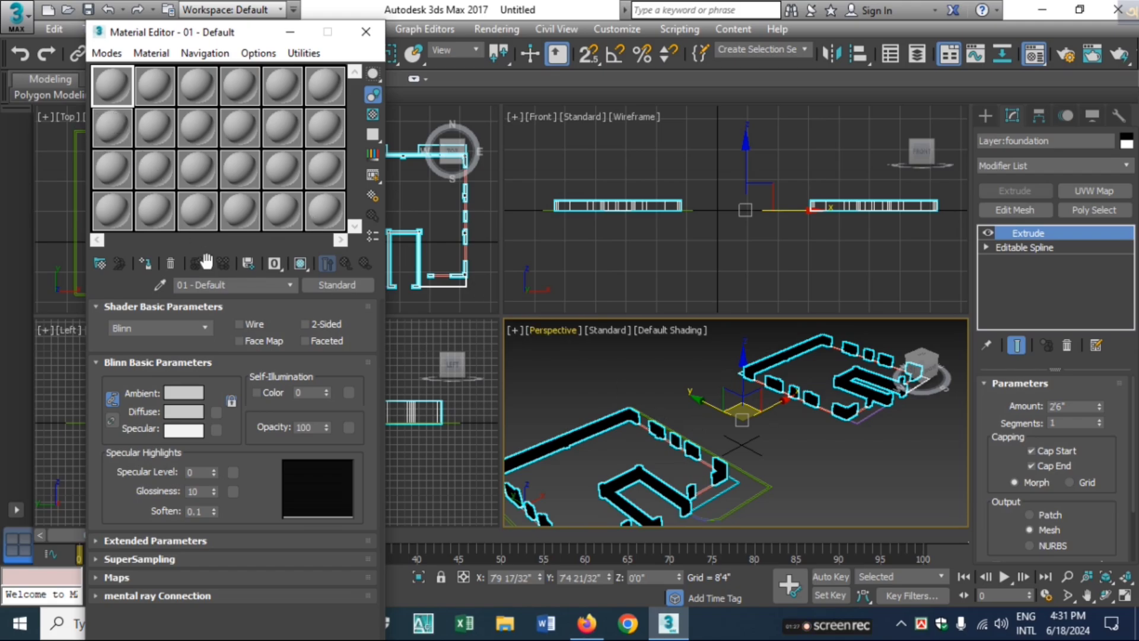
{"action": "left_click", "coordinate": [331, 288]}
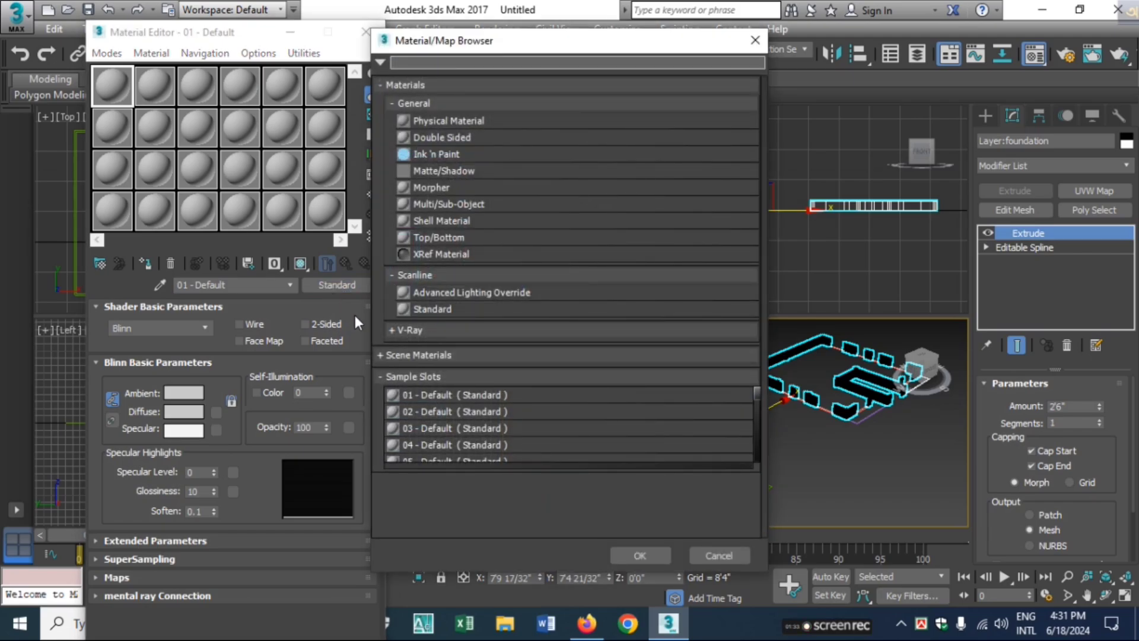
{"action": "left_click", "coordinate": [397, 330]}
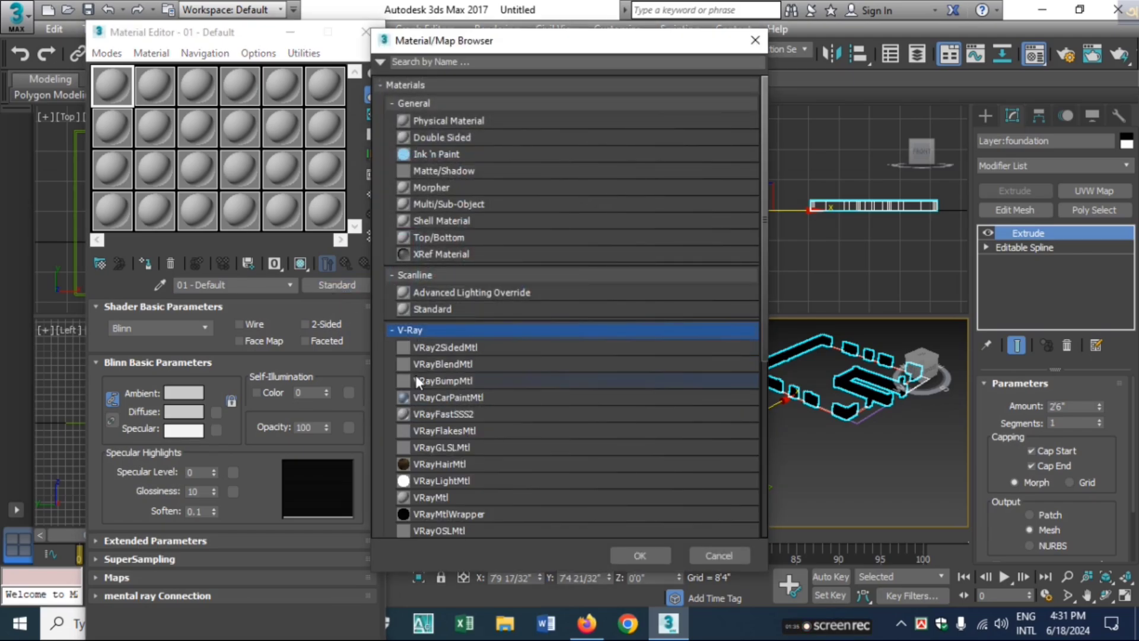
{"action": "scroll", "coordinate": [418, 379], "scroll_direction": "down", "scroll_amount": 1}
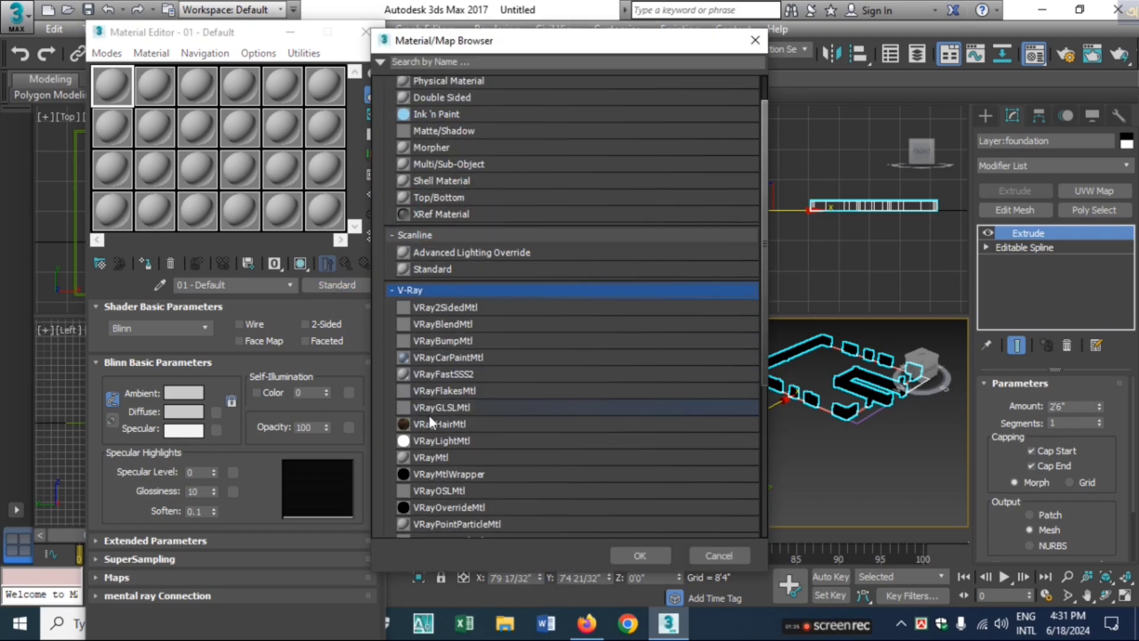
{"action": "left_click", "coordinate": [466, 459]}
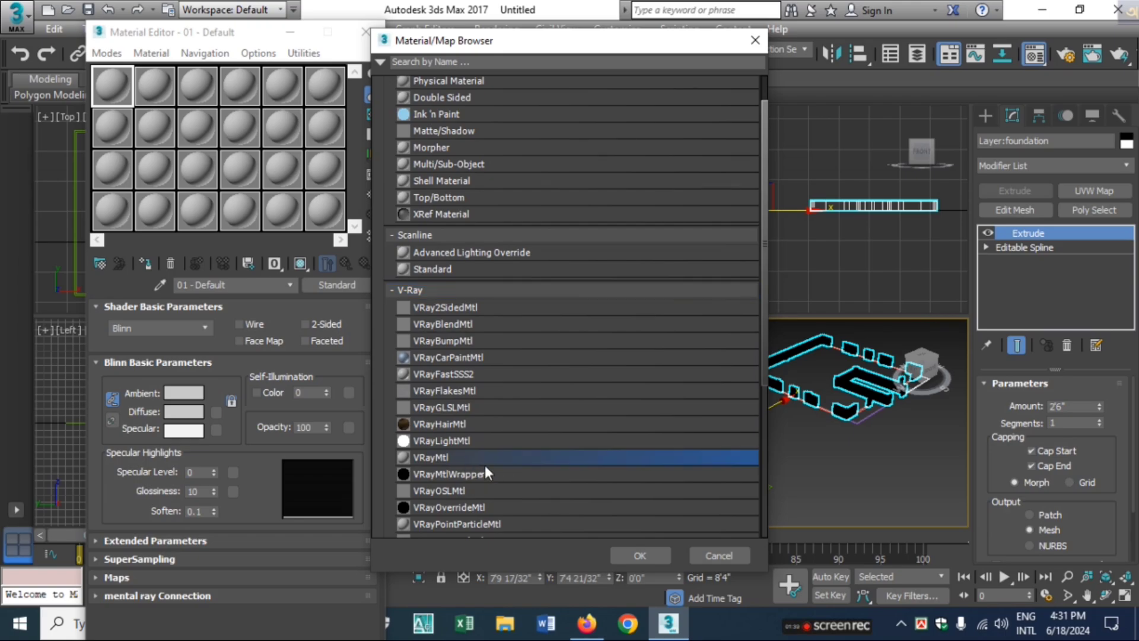
{"action": "left_click", "coordinate": [620, 552]}
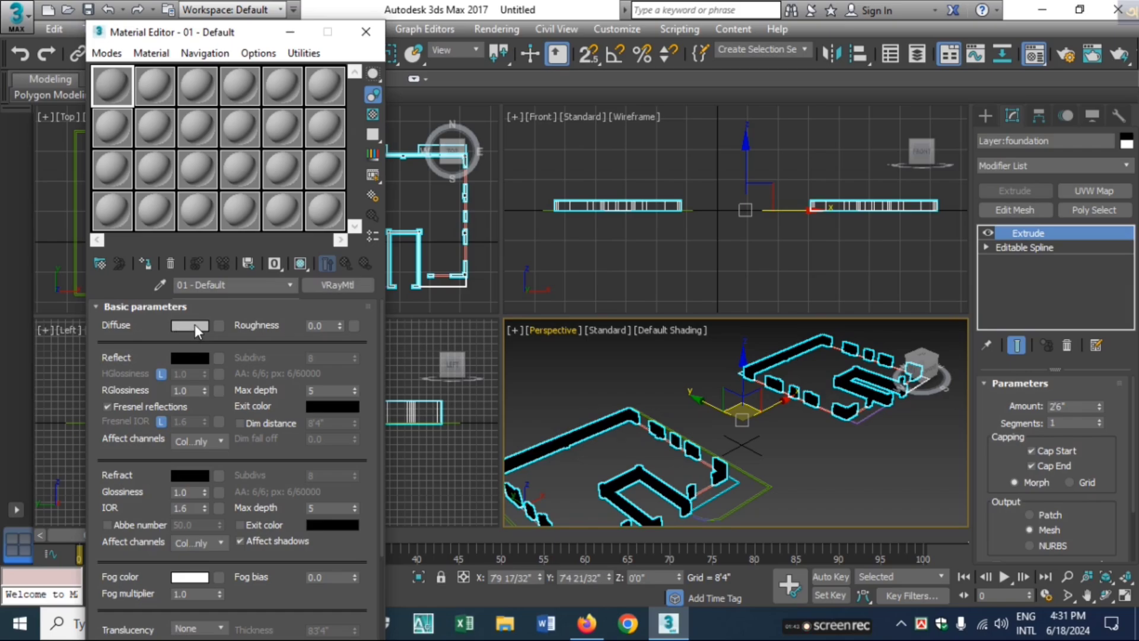
Set the VRayMtl diffuse color to pure white (255, 255, 255) and assign the material to the extruded foundation
{"action": "left_click", "coordinate": [195, 324]}
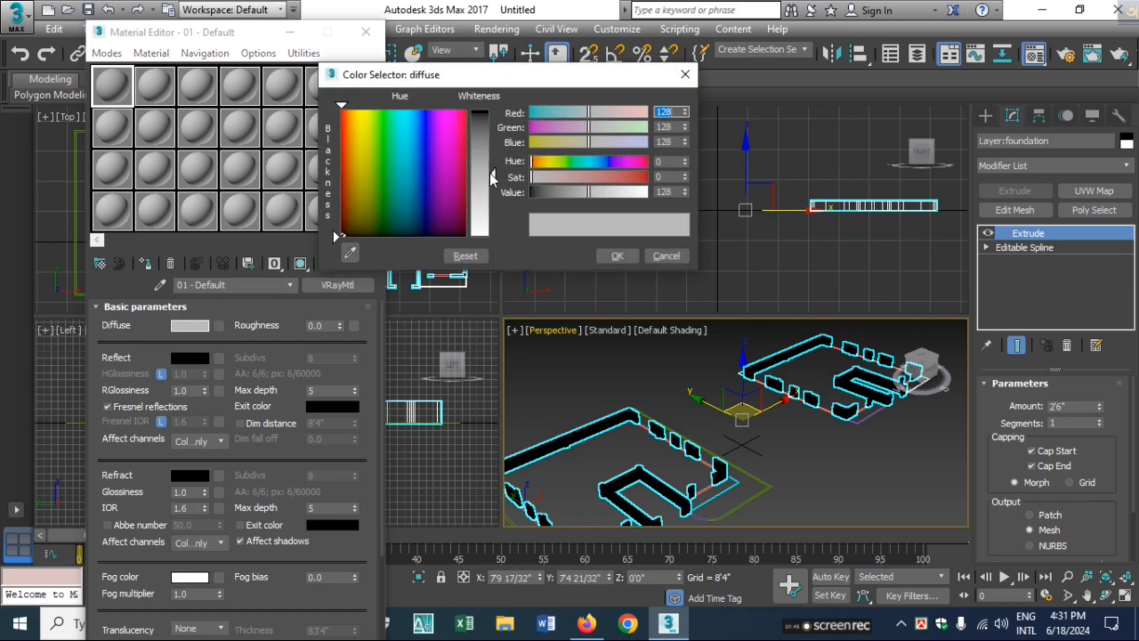
{"action": "left_click_drag", "start_coordinate": [491, 174], "coordinate": [474, 244]}
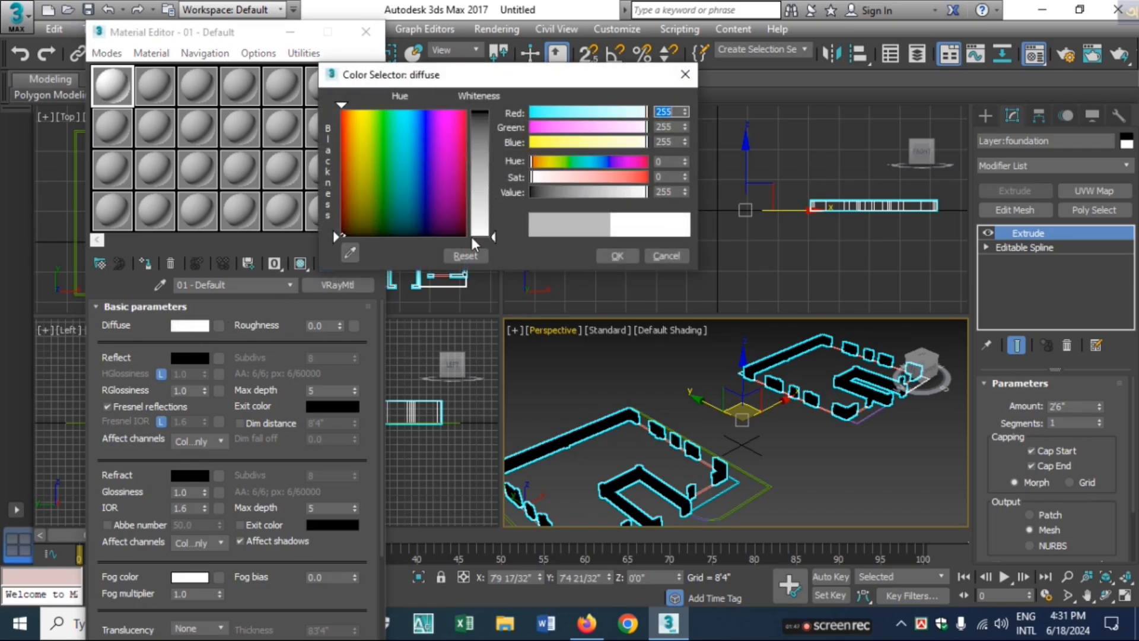
{"action": "left_click", "coordinate": [617, 257]}
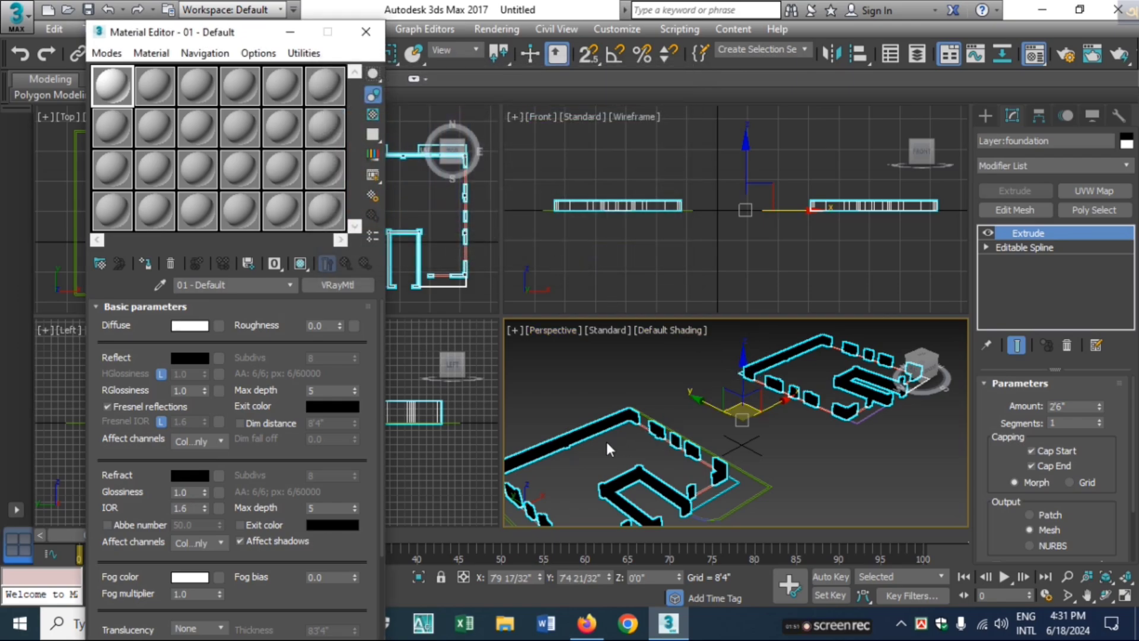
{"action": "left_click", "coordinate": [623, 422]}
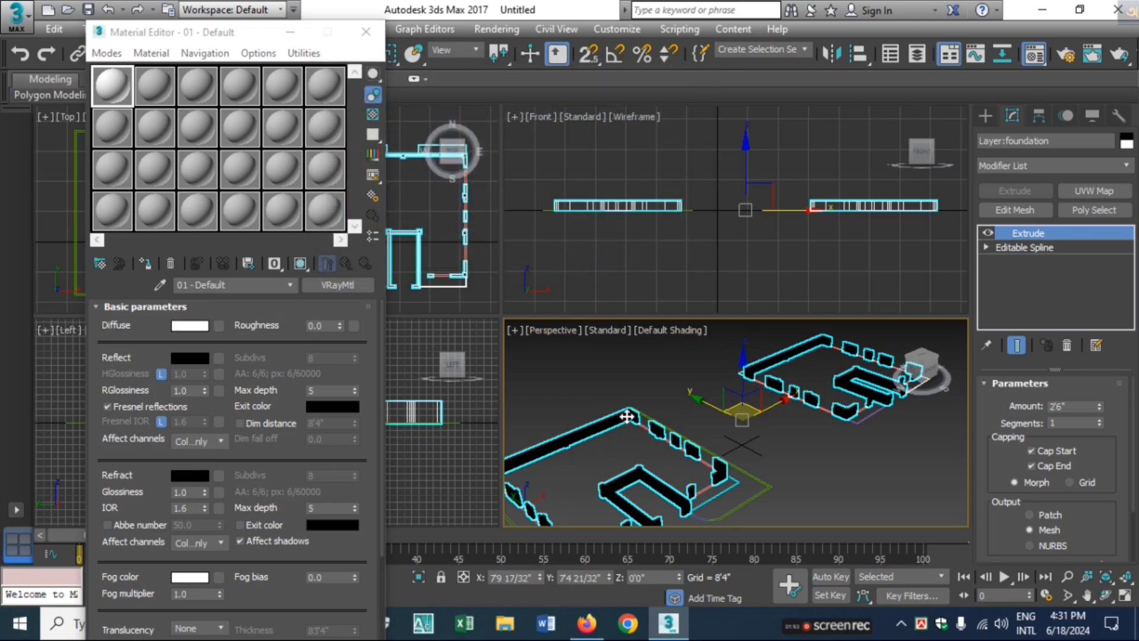
{"action": "left_click", "coordinate": [148, 263]}
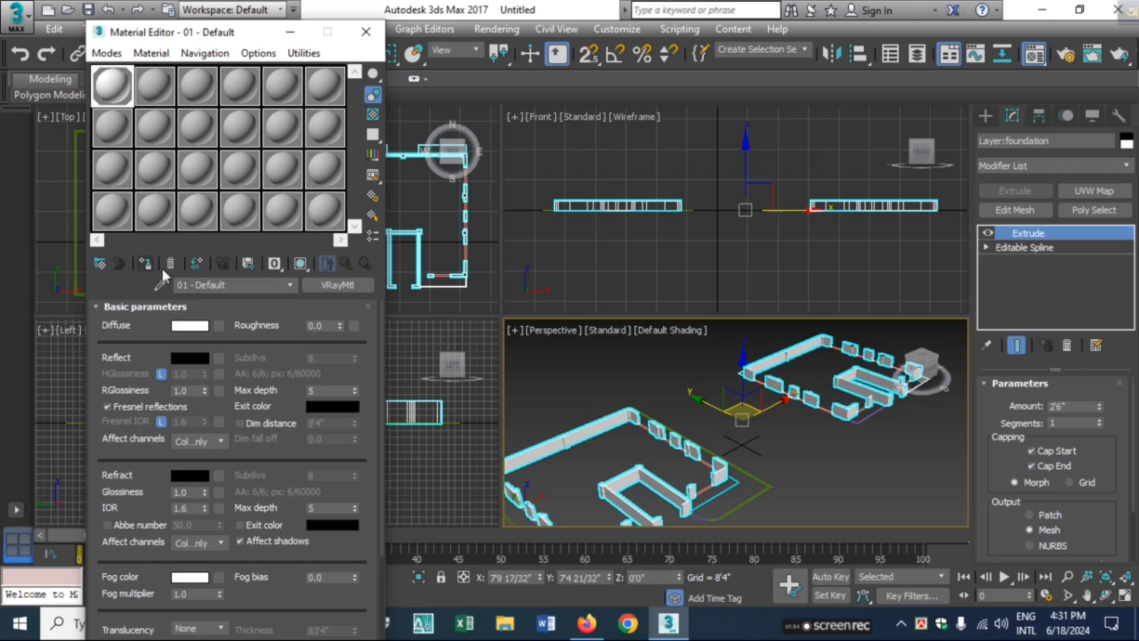
{"action": "left_click", "coordinate": [892, 472]}
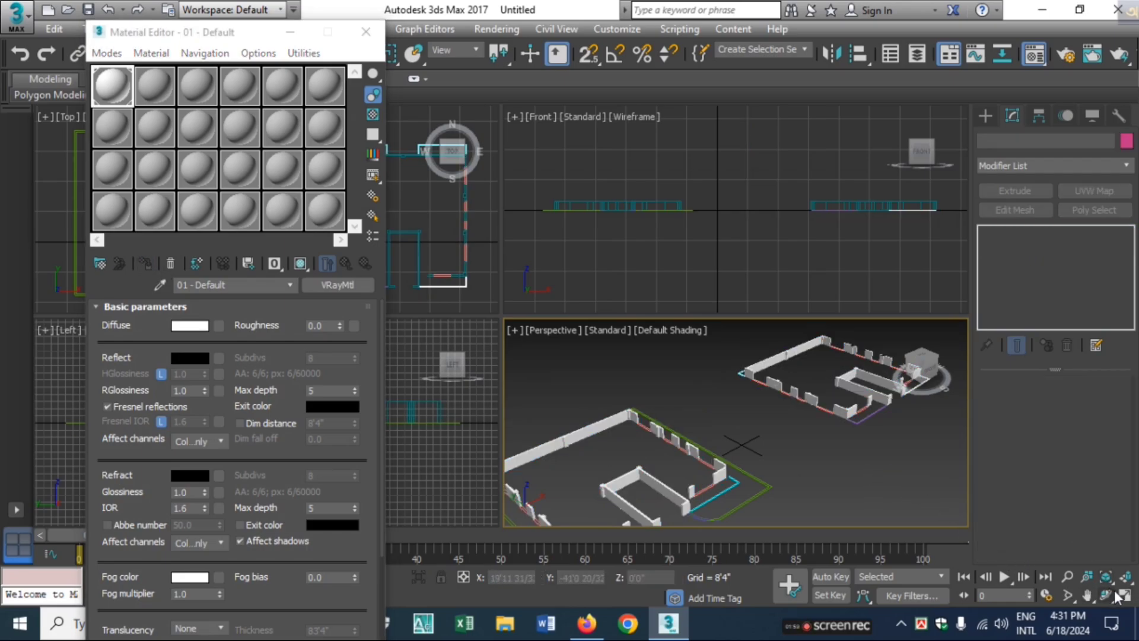
{"action": "left_click", "coordinate": [365, 31]}
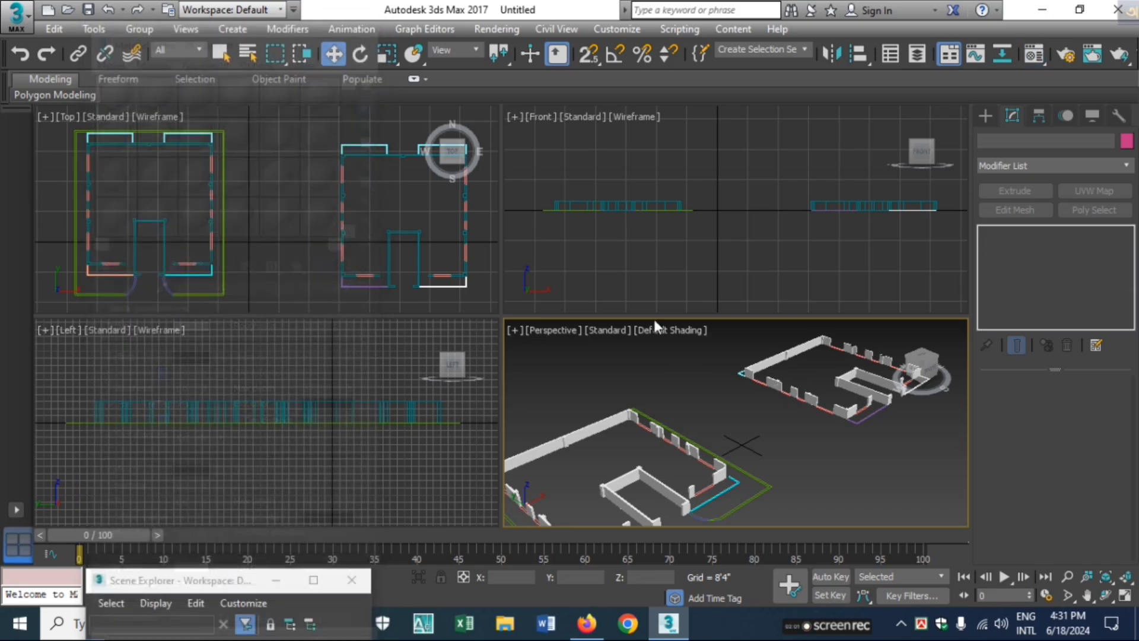
Examine the extruded foundation walls of both floor plans in an enlarged Perspective view from a lower angle
{"action": "left_click", "coordinate": [1124, 595]}
{"action": "scroll", "coordinate": [509, 348], "scroll_direction": "up", "scroll_amount": 5}
{"action": "scroll", "coordinate": [511, 353], "scroll_direction": "down", "scroll_amount": 5}
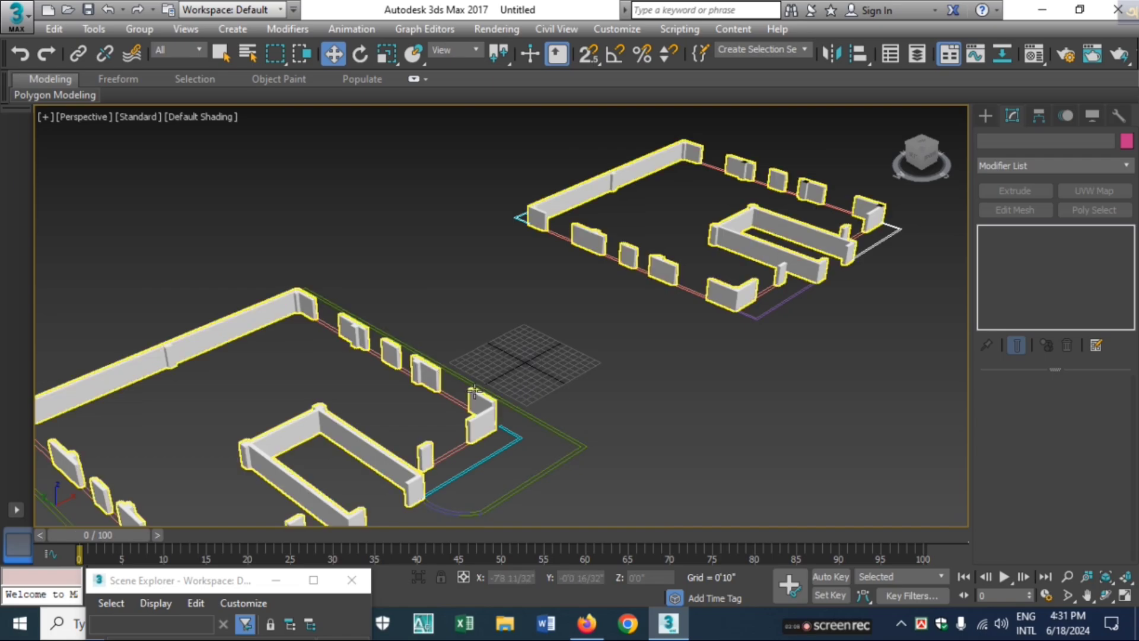
{"action": "middle_click_drag", "start_coordinate": [476, 393], "coordinate": [457, 371], "text": "alt"}
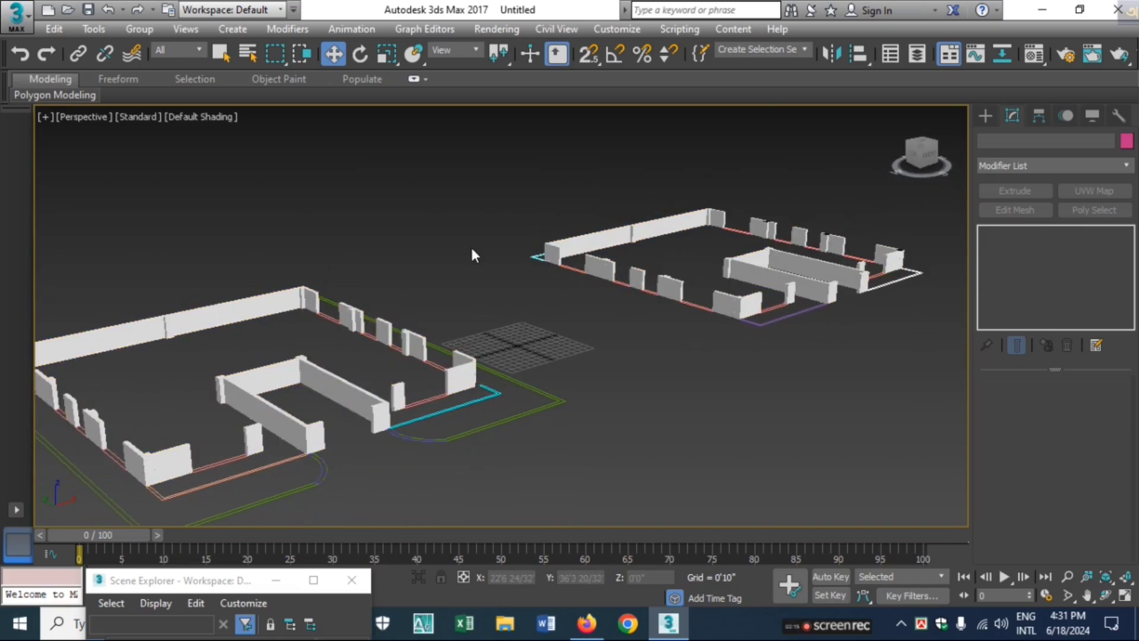
{"action": "left_click", "coordinate": [1123, 600]}
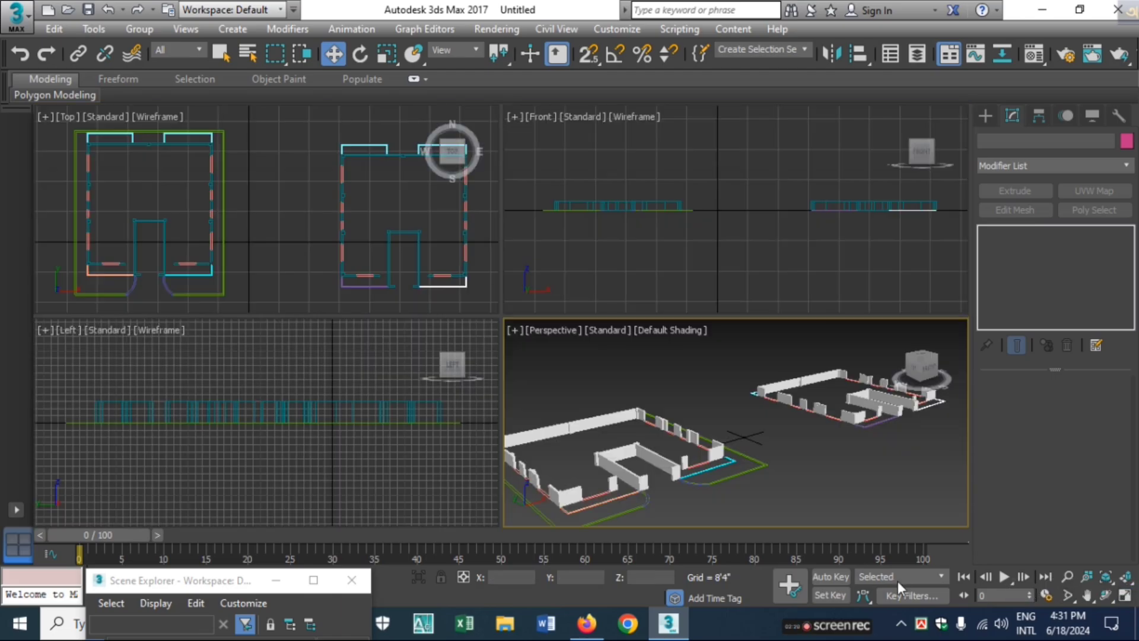
Convert all the imported objects of both floor plans to Editable Poly and clear the selection
{"action": "left_click", "coordinate": [386, 453]}
{"action": "scroll", "coordinate": [418, 421], "scroll_direction": "down", "scroll_amount": 5}
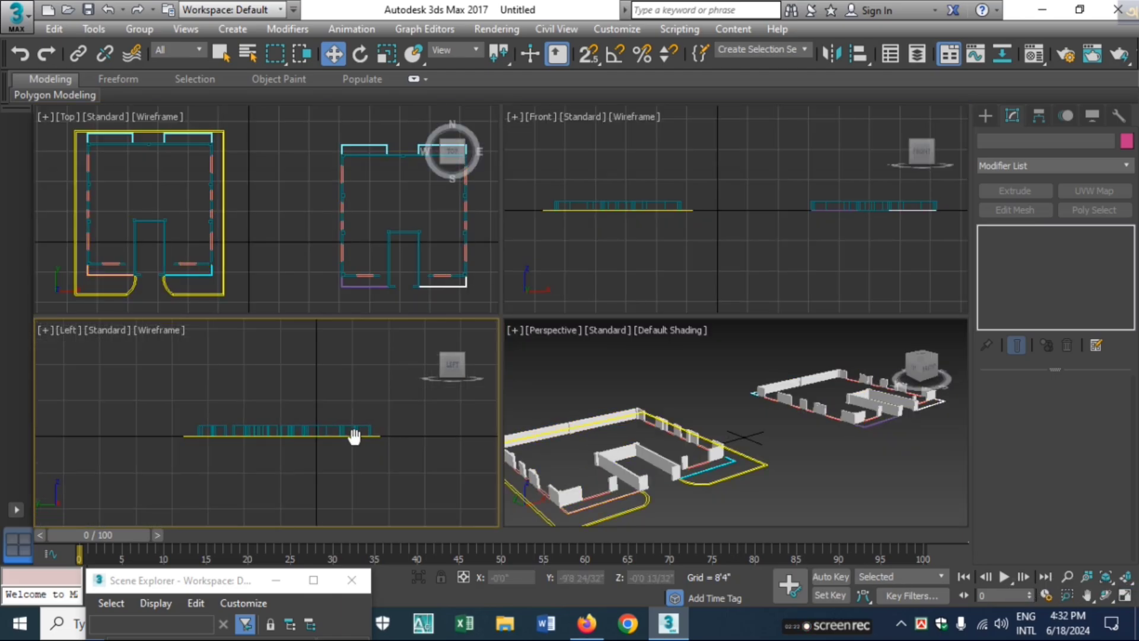
{"action": "left_click_drag", "start_coordinate": [388, 401], "coordinate": [162, 461]}
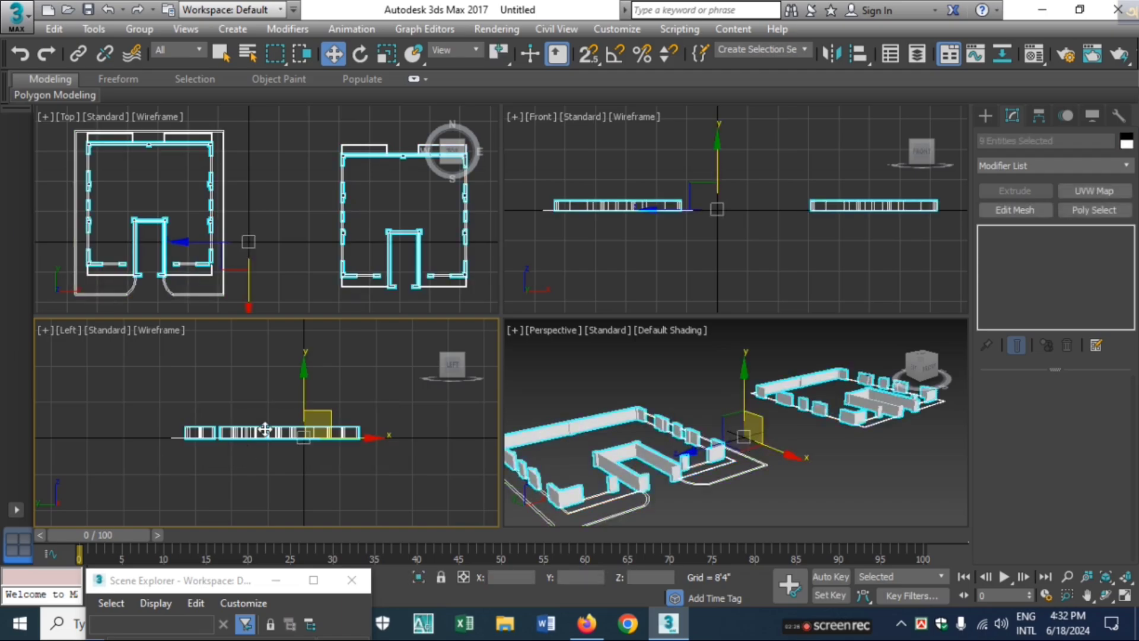
{"action": "right_click", "coordinate": [265, 429]}
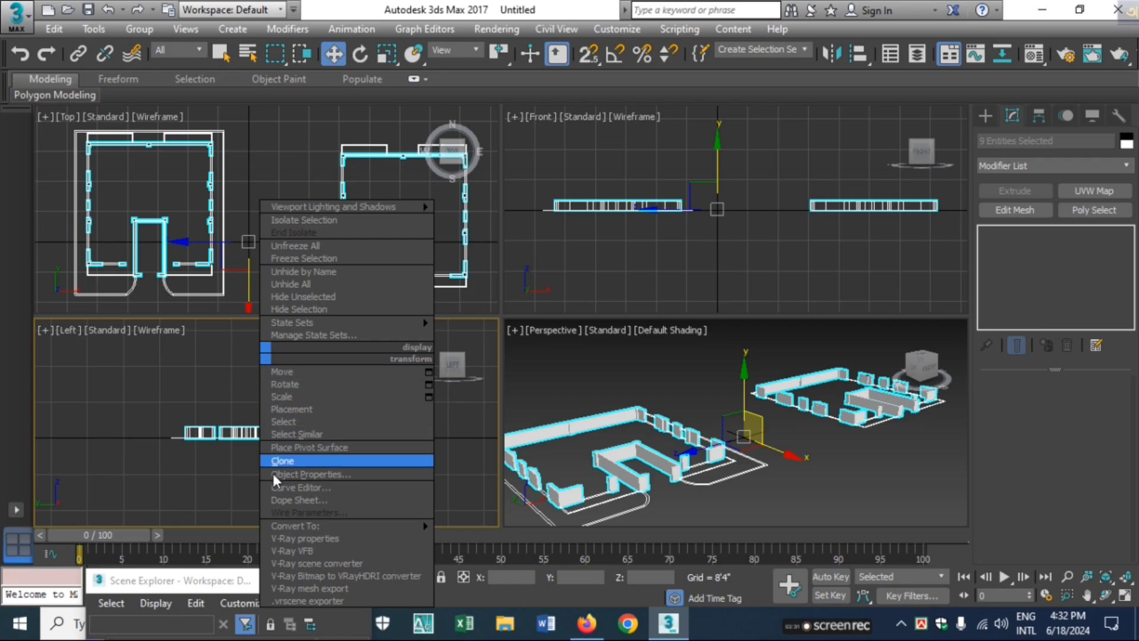
{"action": "mouse_move", "coordinate": [290, 526]}
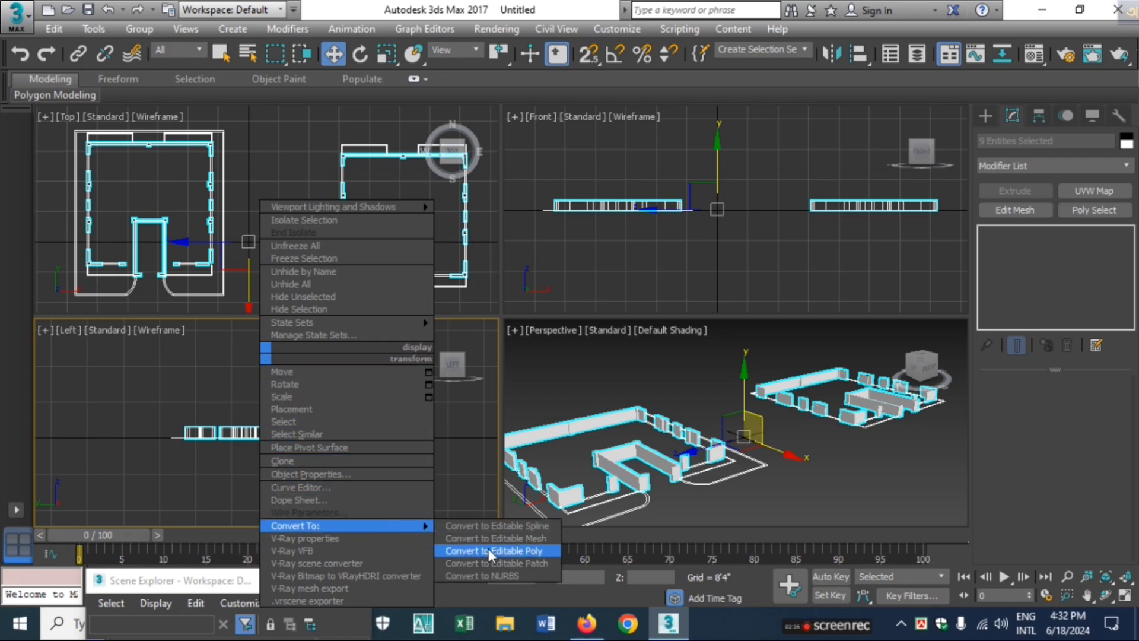
{"action": "left_click", "coordinate": [490, 551]}
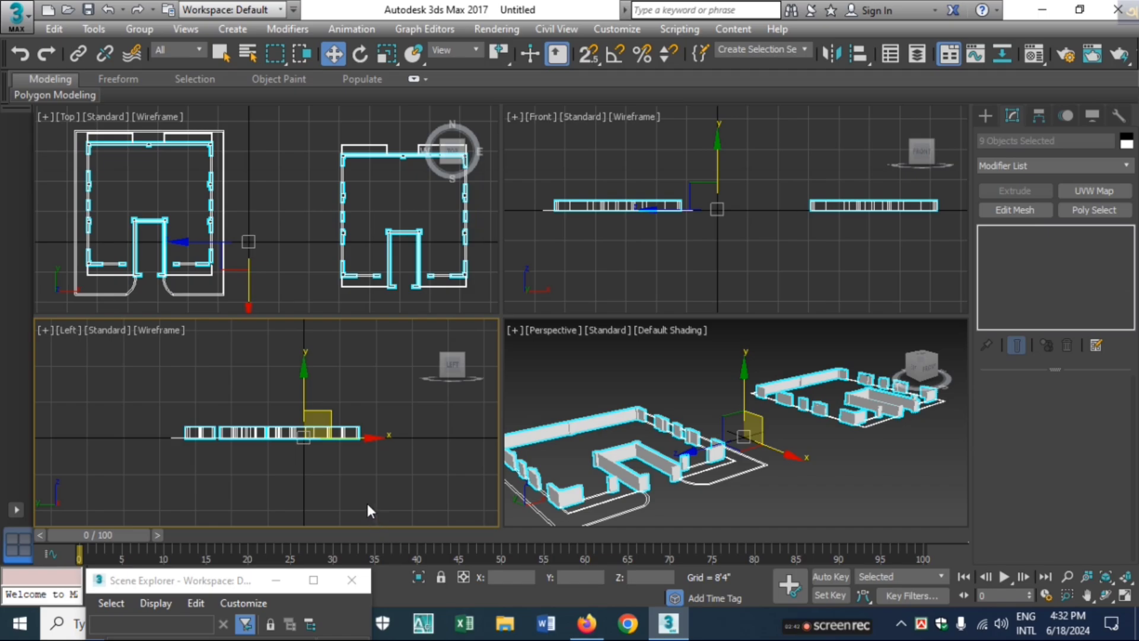
{"action": "right_click", "coordinate": [344, 355]}
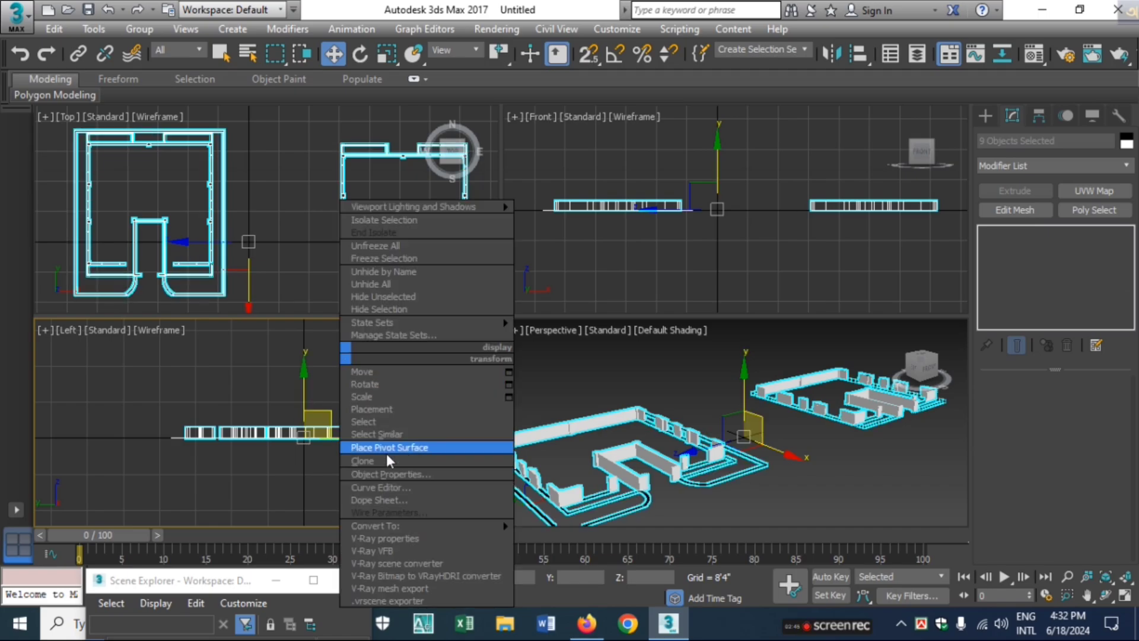
{"action": "mouse_move", "coordinate": [489, 525]}
{"action": "left_click", "coordinate": [573, 540]}
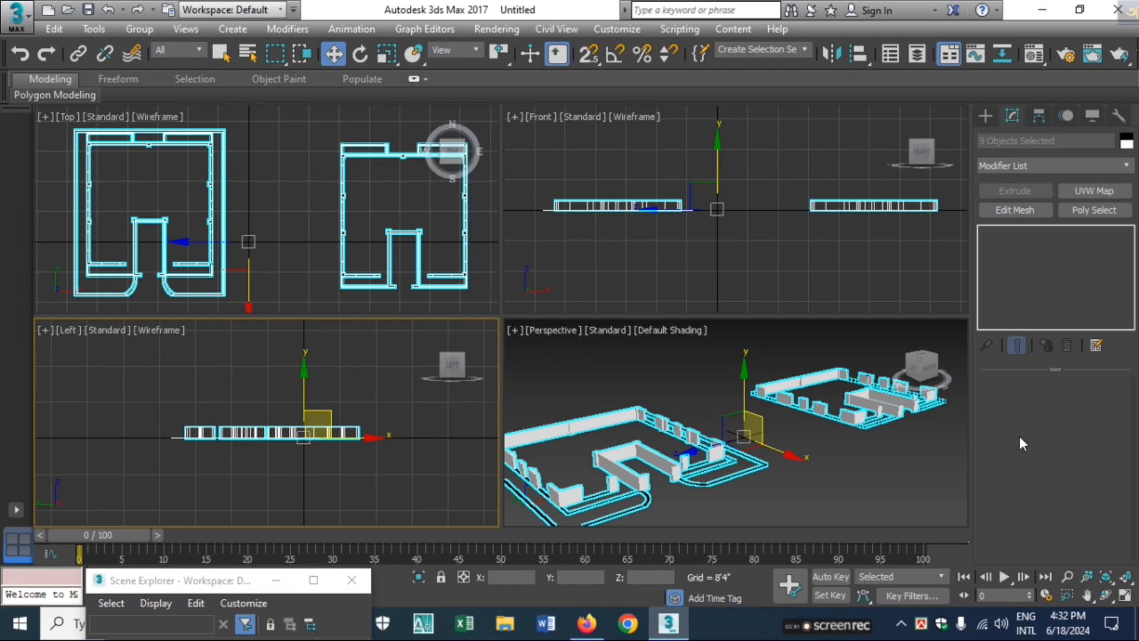
{"action": "left_click", "coordinate": [396, 448]}
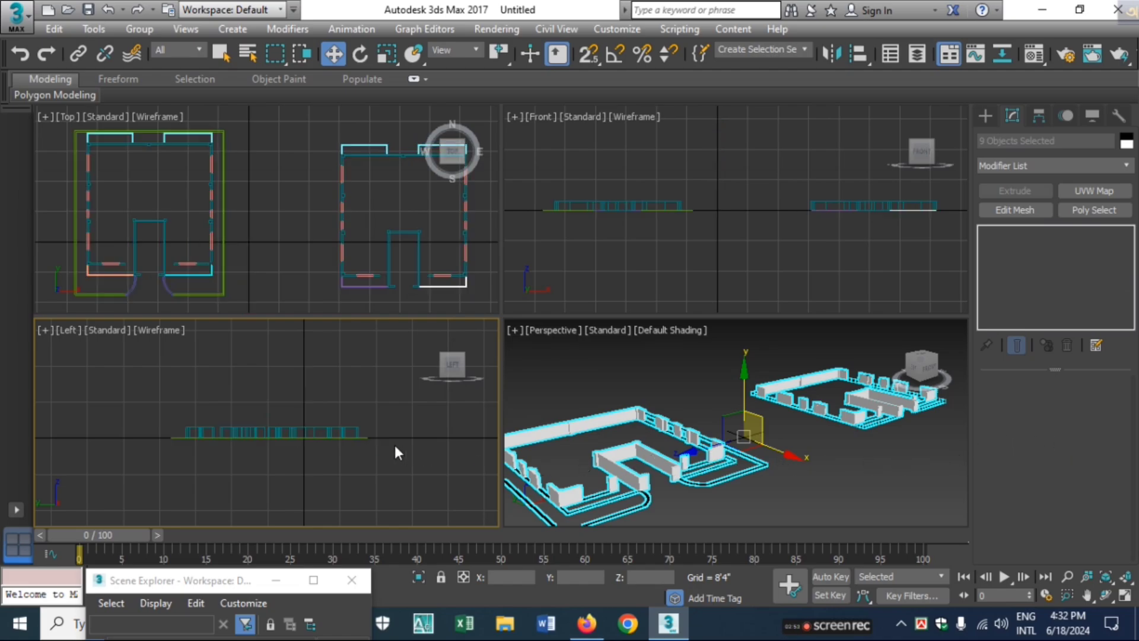
Select only the top polygons of the foundation walls in both floor plans, using the Left view
{"action": "left_click", "coordinate": [354, 430]}
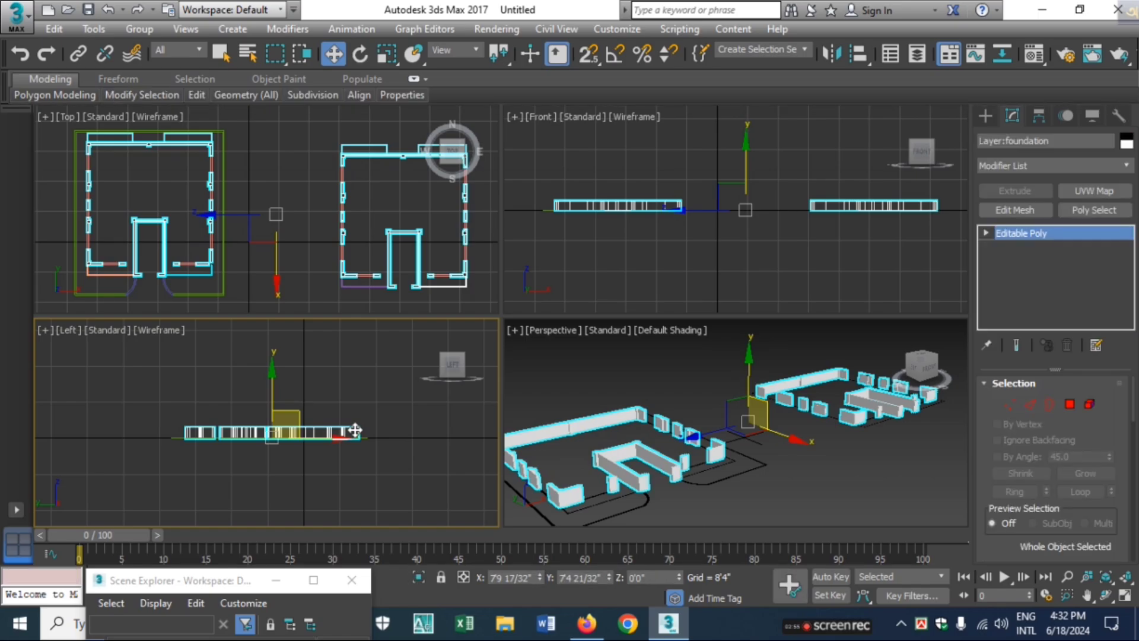
{"action": "left_click", "coordinate": [1070, 405]}
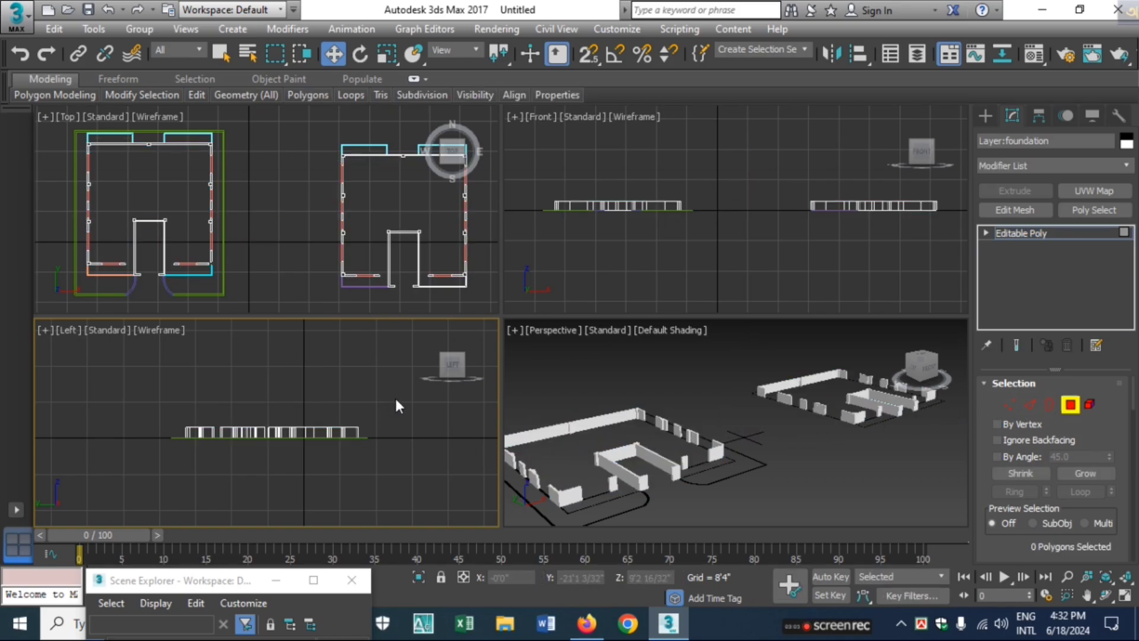
{"action": "left_click_drag", "start_coordinate": [394, 396], "coordinate": [134, 475]}
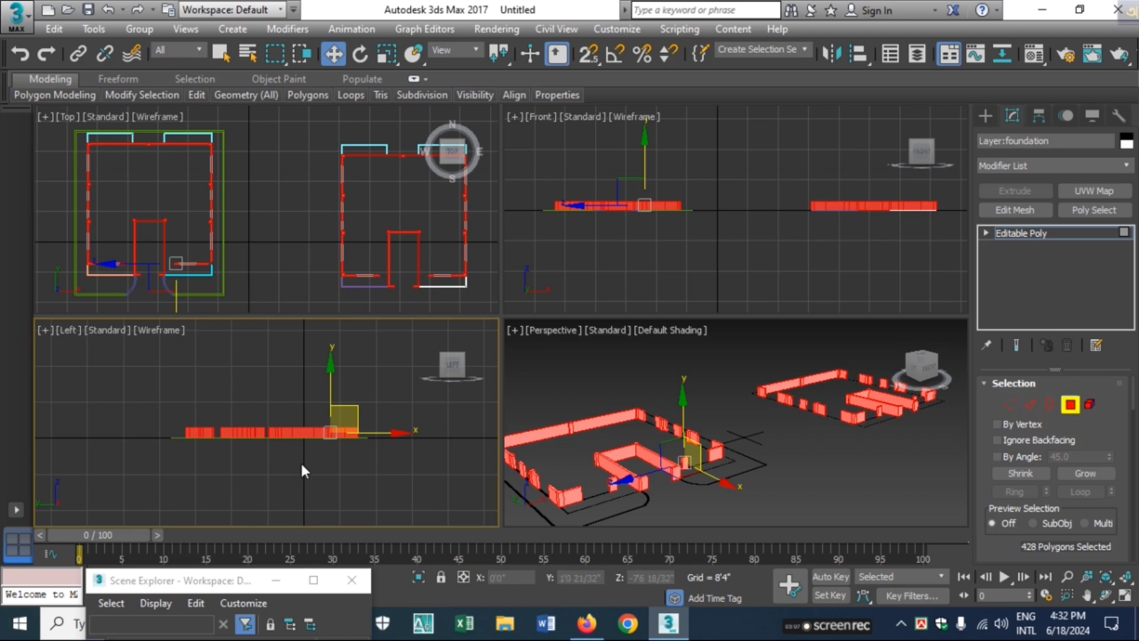
{"action": "scroll", "coordinate": [301, 466], "scroll_direction": "up", "scroll_amount": 2}
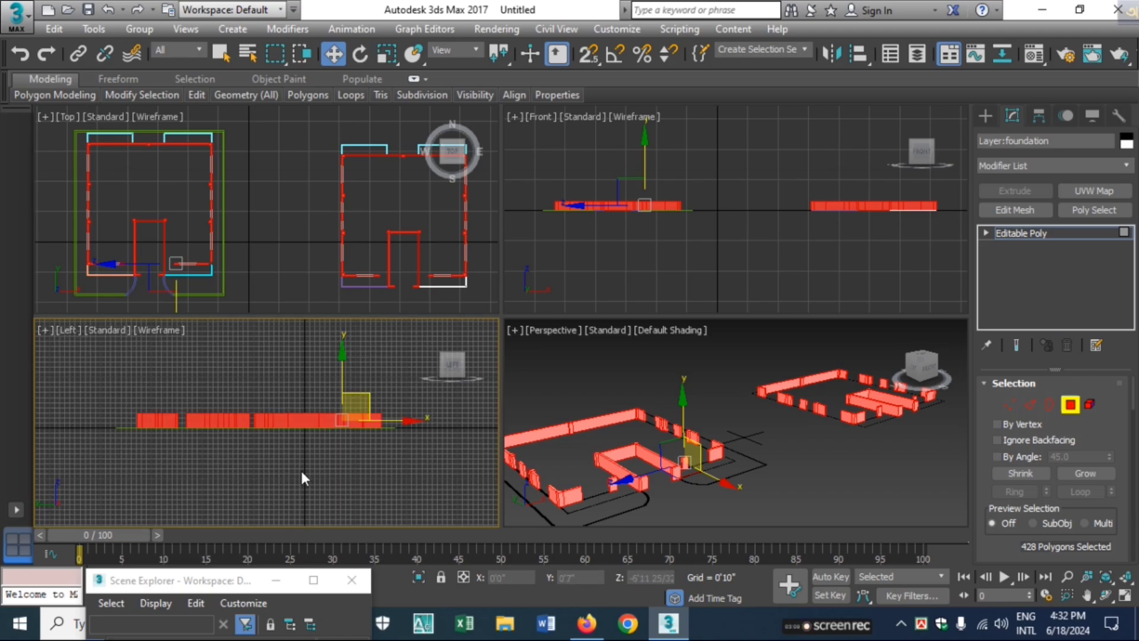
{"action": "left_click_drag", "start_coordinate": [52, 466], "coordinate": [412, 433]}
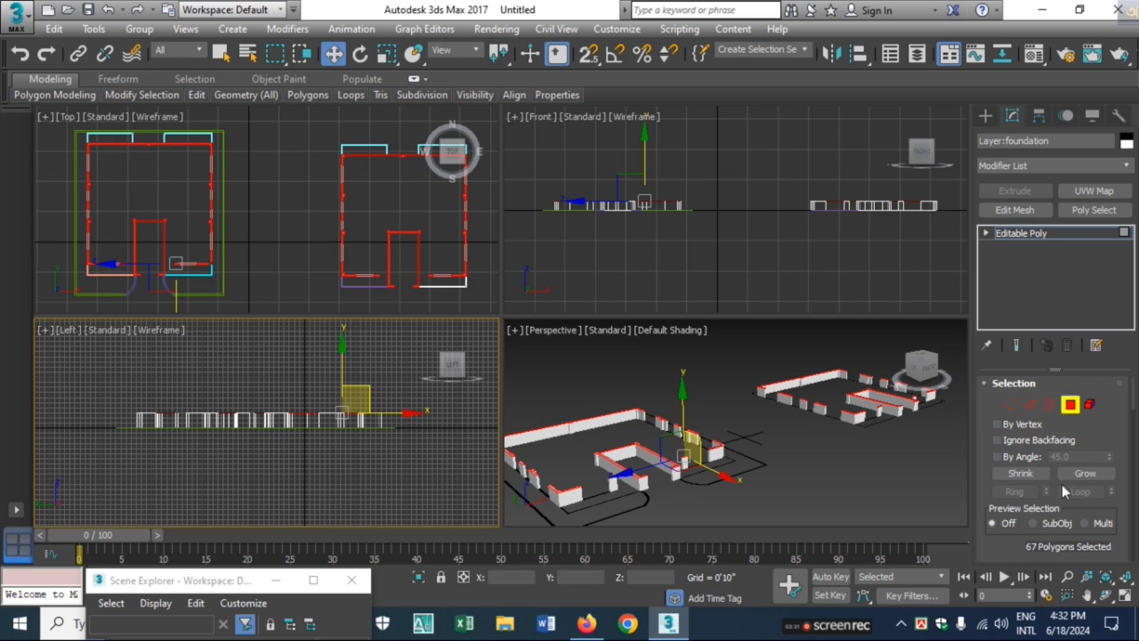
Extrude the selected wall-top polygons by 2 inches to form a thin band above the foundation
{"action": "scroll", "coordinate": [1052, 479], "scroll_direction": "down", "scroll_amount": 3}
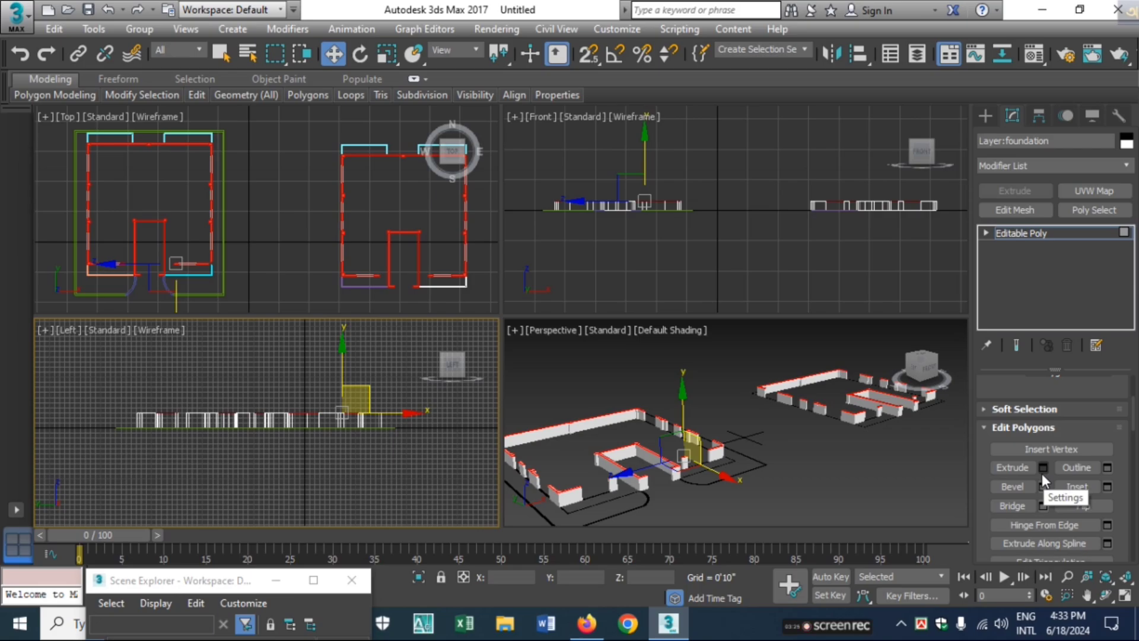
{"action": "left_click", "coordinate": [1042, 471]}
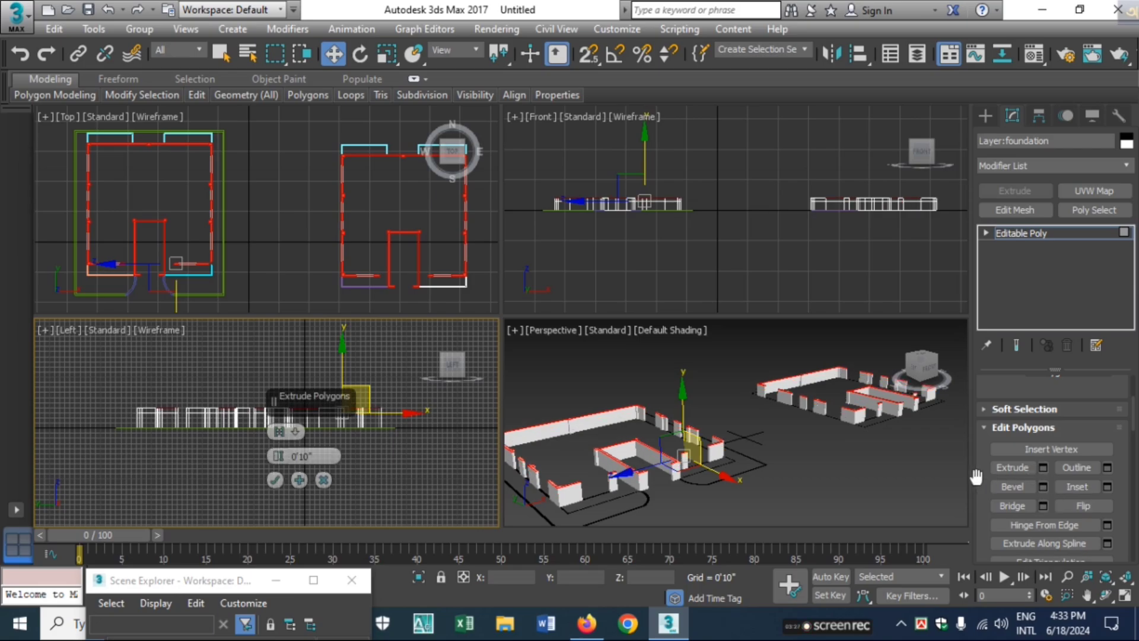
{"action": "left_click_drag", "start_coordinate": [329, 461], "coordinate": [261, 464]}
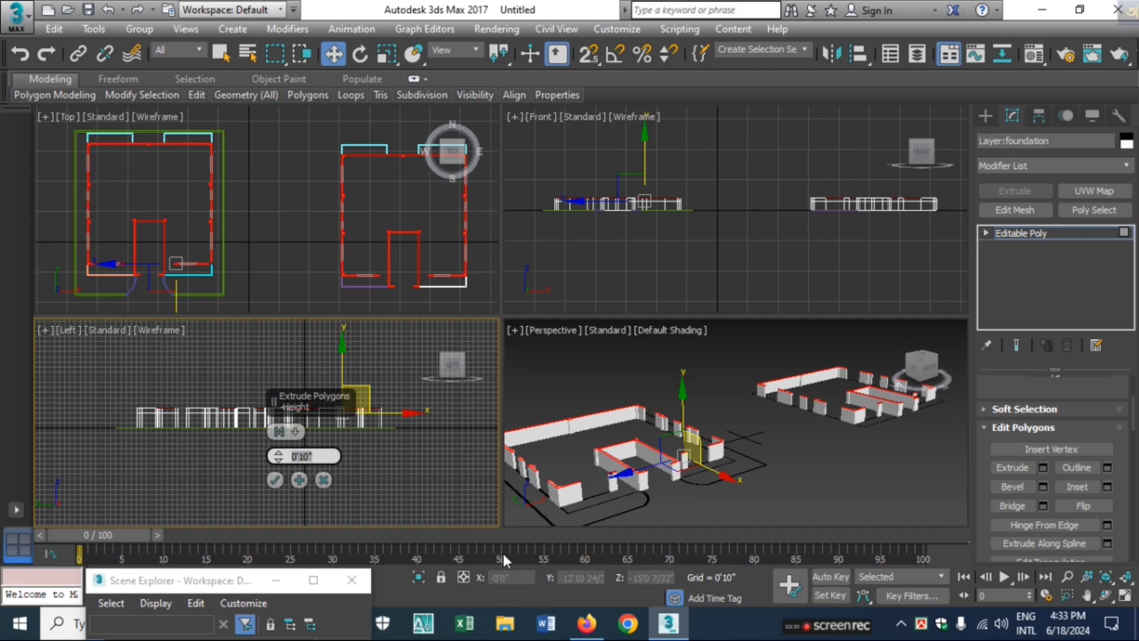
{"action": "type", "text": "2"}
{"action": "key", "text": "Return"}
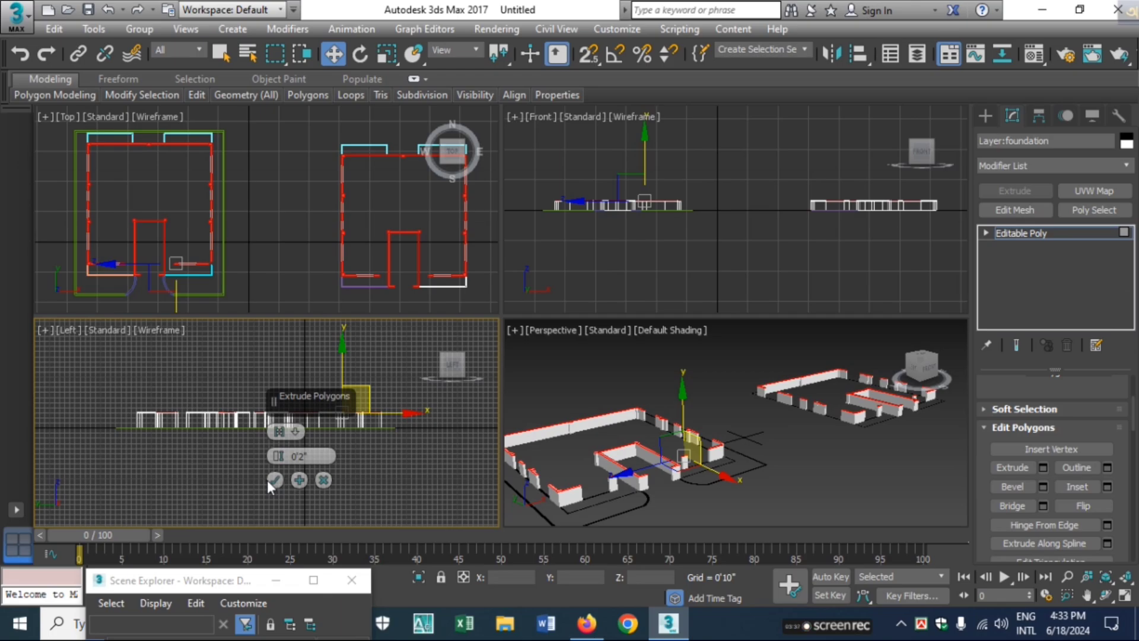
{"action": "left_click", "coordinate": [275, 479]}
Extrude the same top polygons upward again to form the tall wall section above the first 2-inch band
{"action": "scroll", "coordinate": [273, 440], "scroll_direction": "up", "scroll_amount": 8}
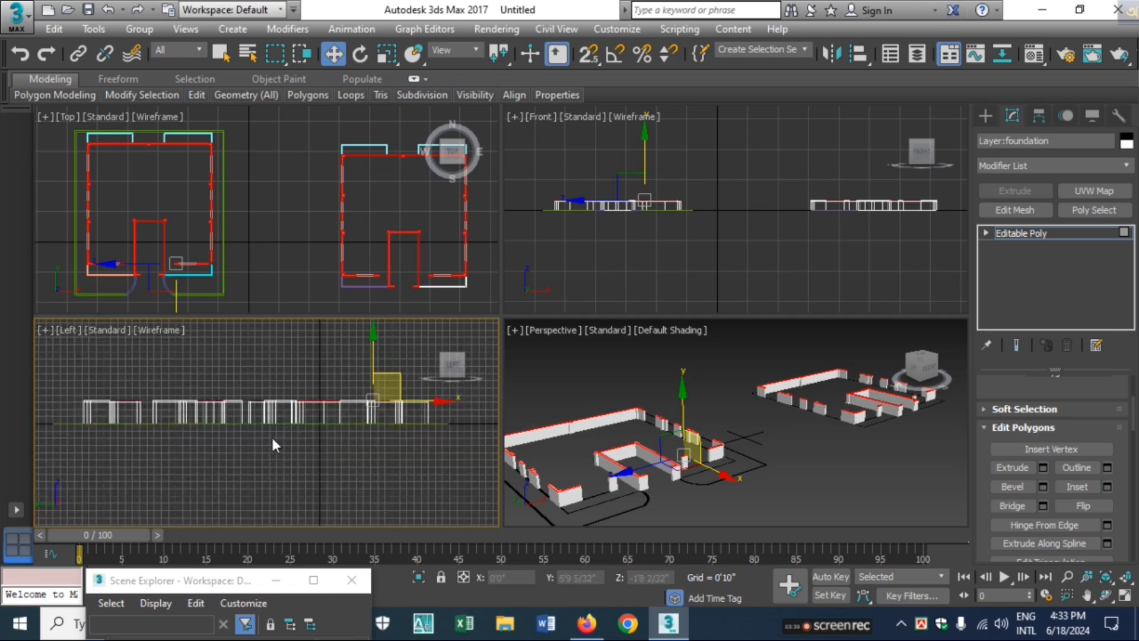
{"action": "middle_click_drag", "start_coordinate": [335, 394], "coordinate": [146, 442]}
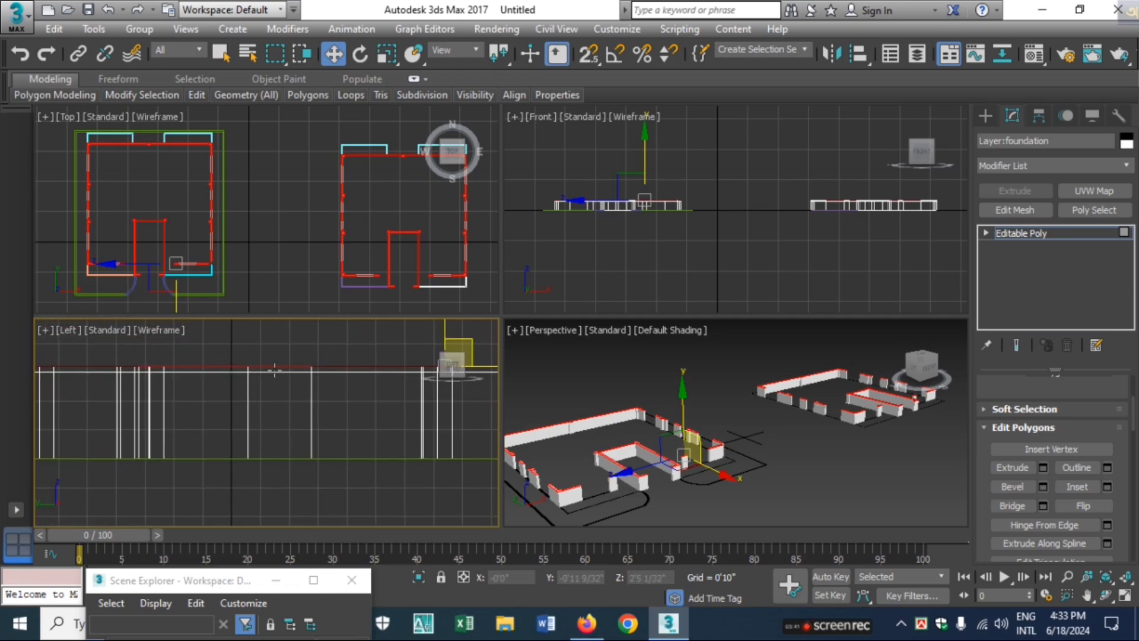
{"action": "scroll", "coordinate": [279, 403], "scroll_direction": "down", "scroll_amount": 2}
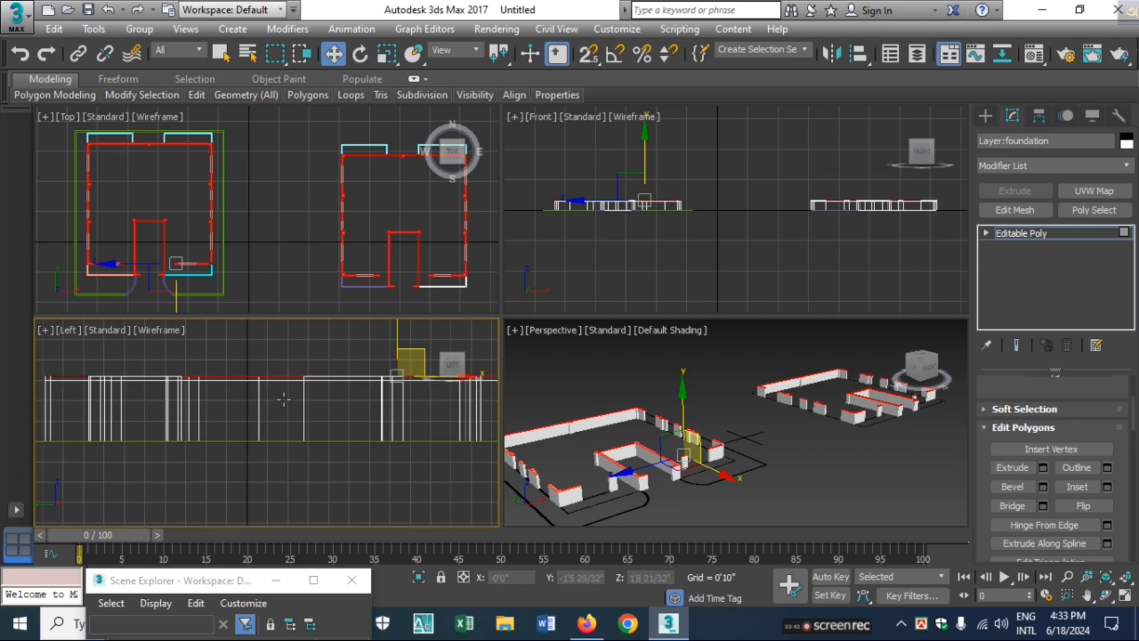
{"action": "left_click", "coordinate": [1042, 467]}
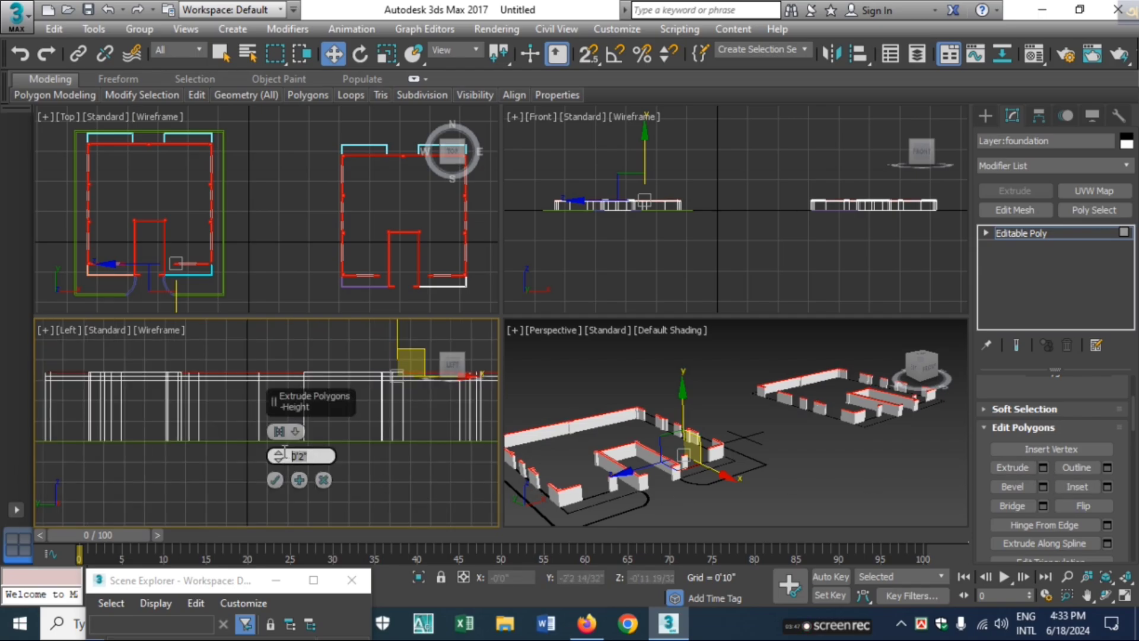
{"action": "type", "text": "5"}
{"action": "left_click", "coordinate": [274, 480]}
Extrude the wall-top polygons by another 2 inches to form a second thin band above the tall wall section
{"action": "middle_click_drag", "start_coordinate": [293, 411], "coordinate": [258, 459]}
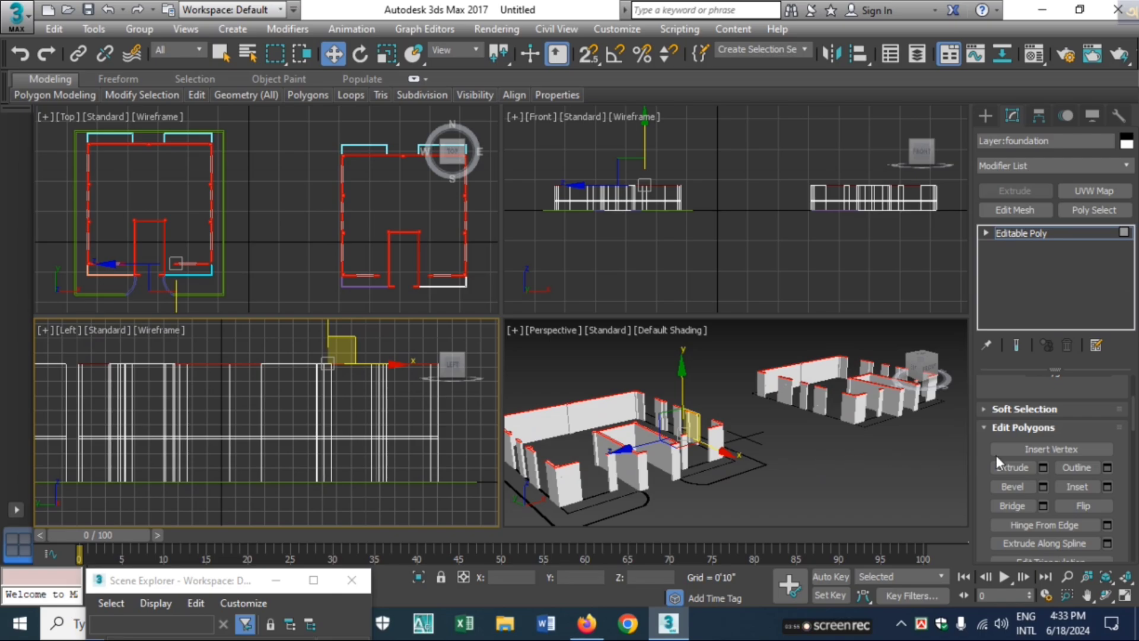
{"action": "left_click", "coordinate": [1043, 468]}
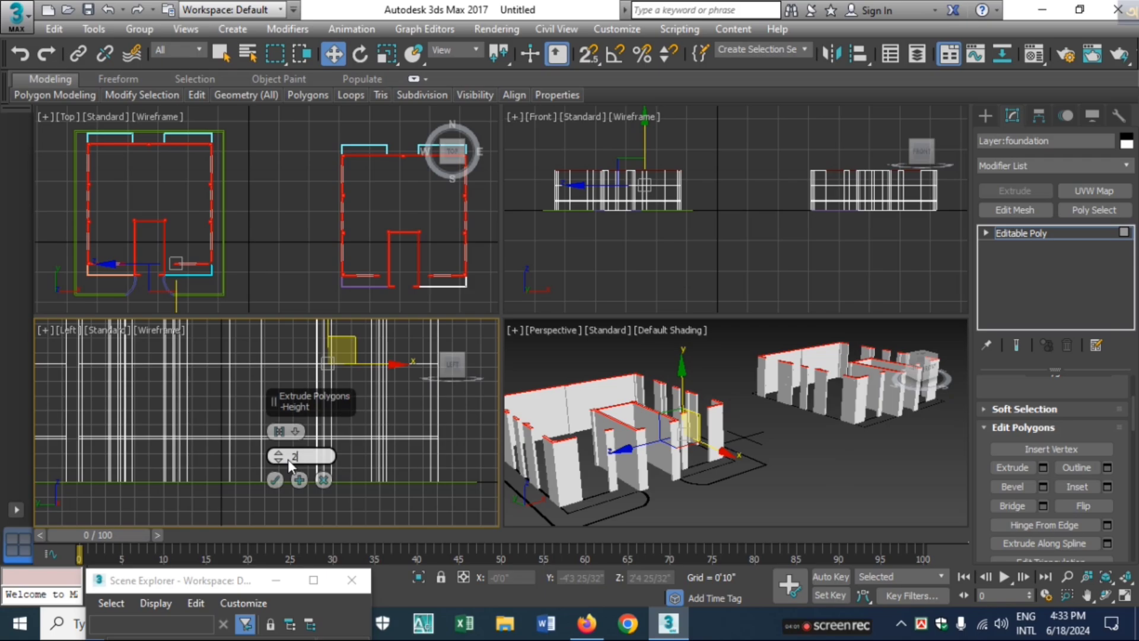
{"action": "type", "text": "2"}
{"action": "key", "text": "Return"}
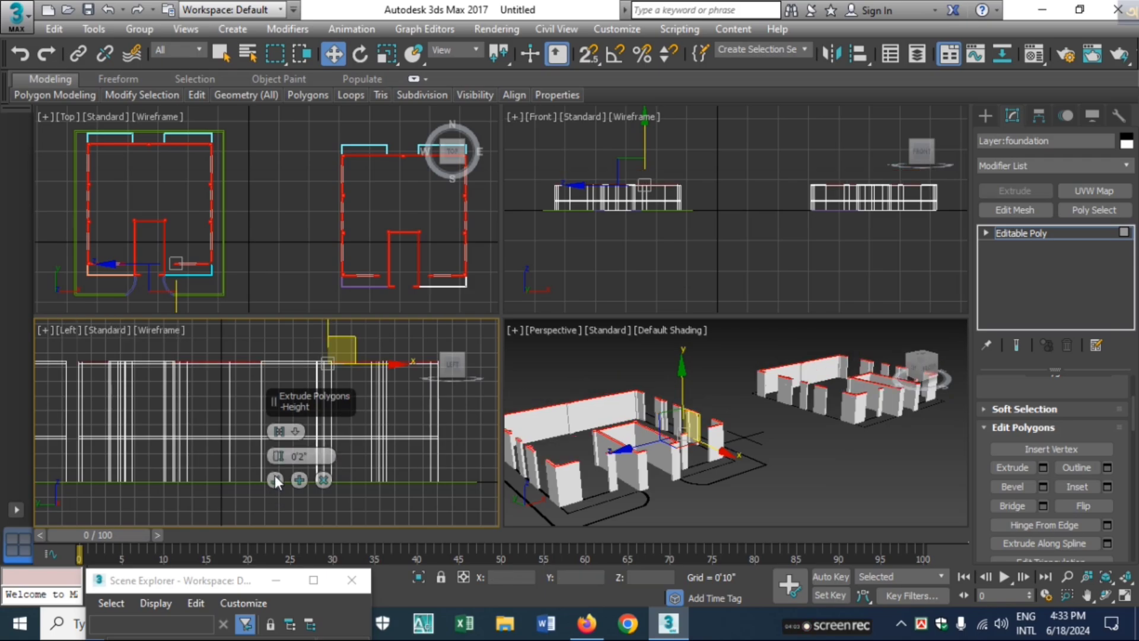
{"action": "left_click", "coordinate": [275, 478]}
Extrude the top polygons by 3'0" to form the upper wall section above the second band
{"action": "scroll", "coordinate": [292, 455], "scroll_direction": "up", "scroll_amount": 3}
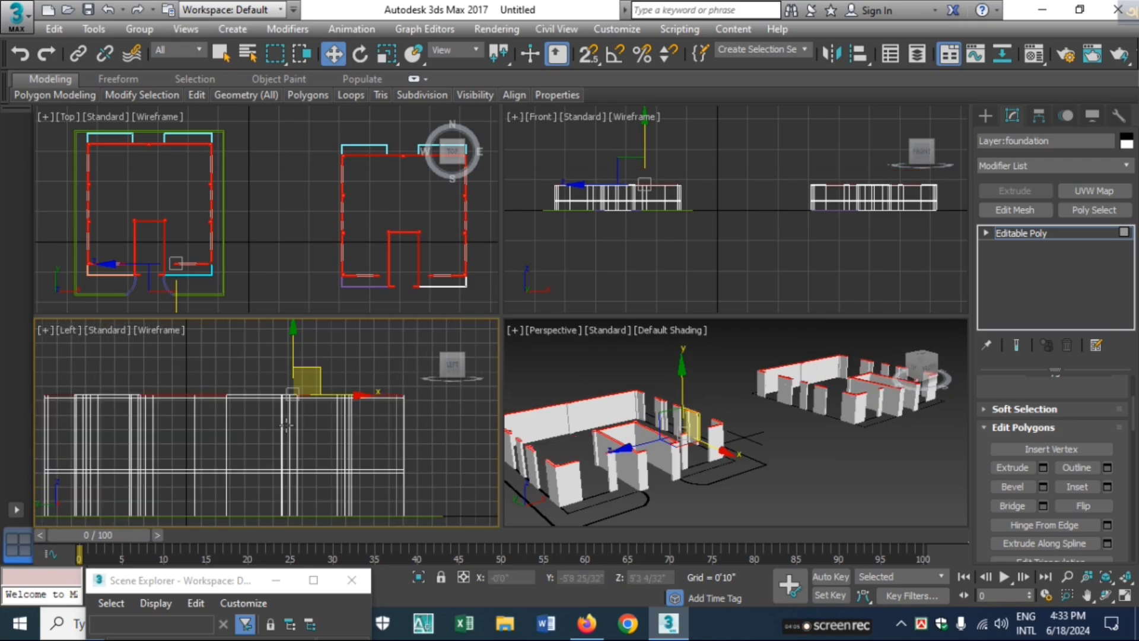
{"action": "middle_click_drag", "start_coordinate": [270, 420], "coordinate": [251, 442]}
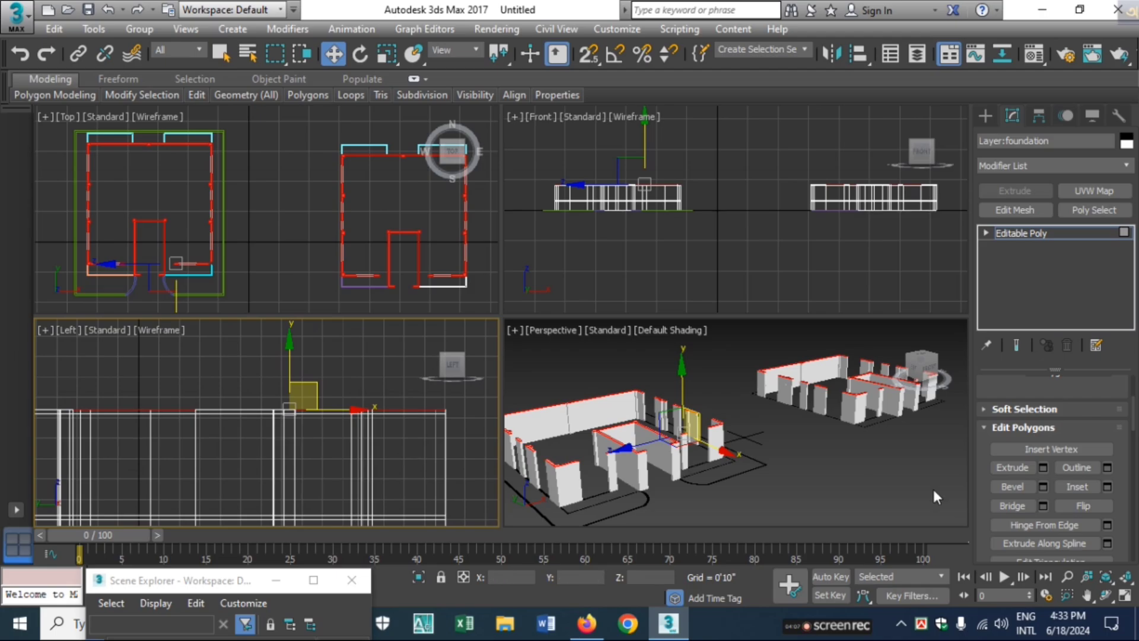
{"action": "left_click", "coordinate": [1042, 468]}
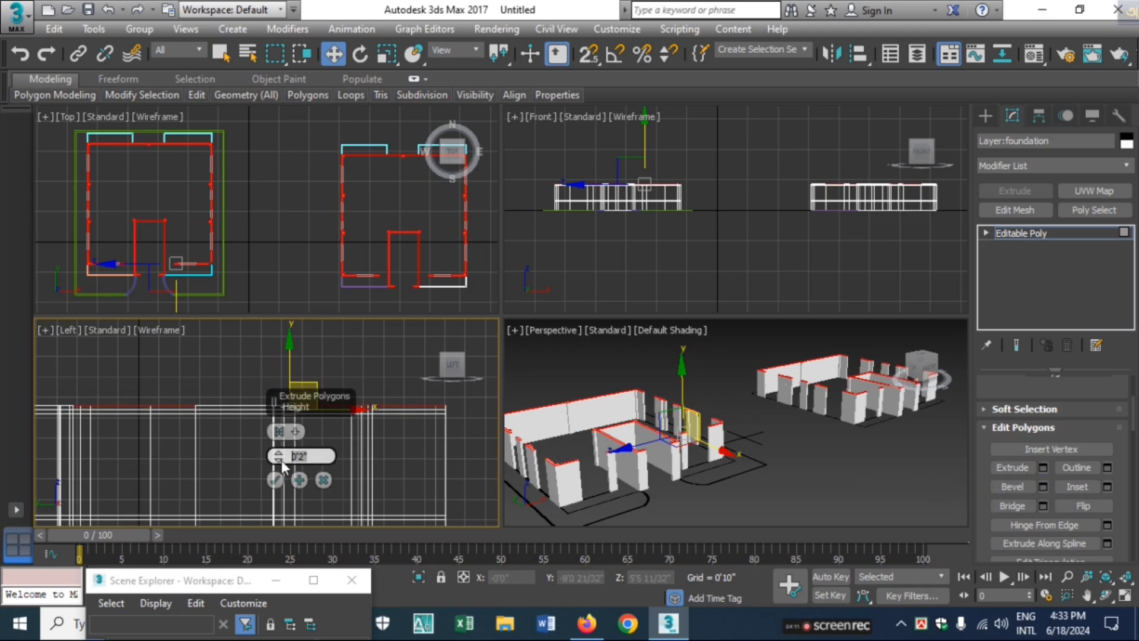
{"action": "left_click", "coordinate": [274, 479]}
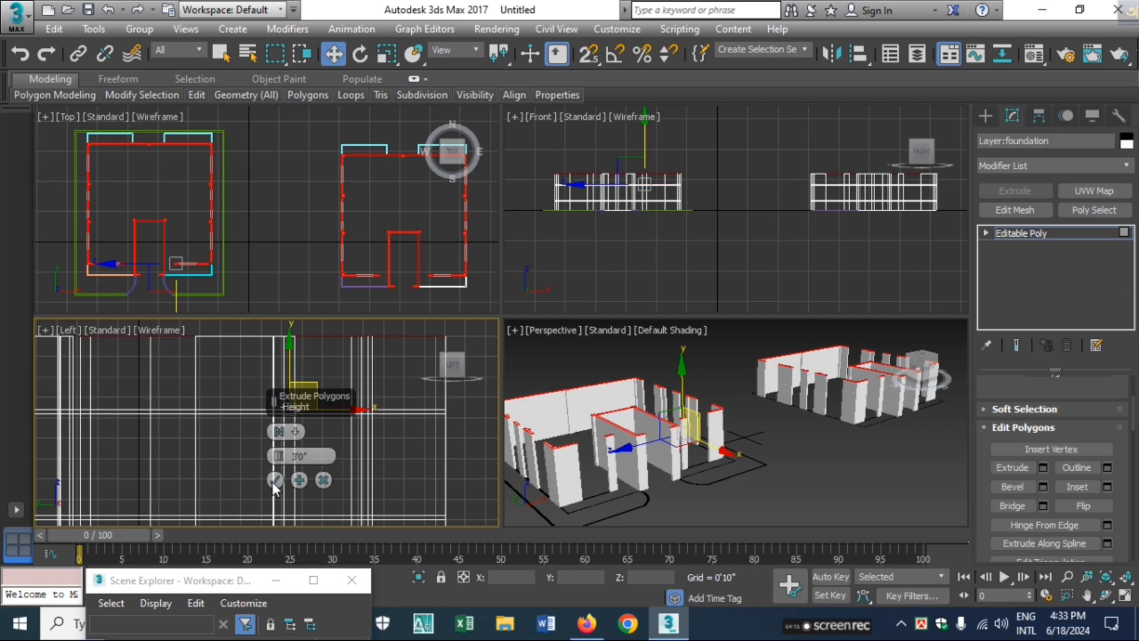
Open the Material Editor and change the second sample slot's material type to VRayMtl
{"action": "scroll", "coordinate": [372, 418], "scroll_direction": "down", "scroll_amount": 2}
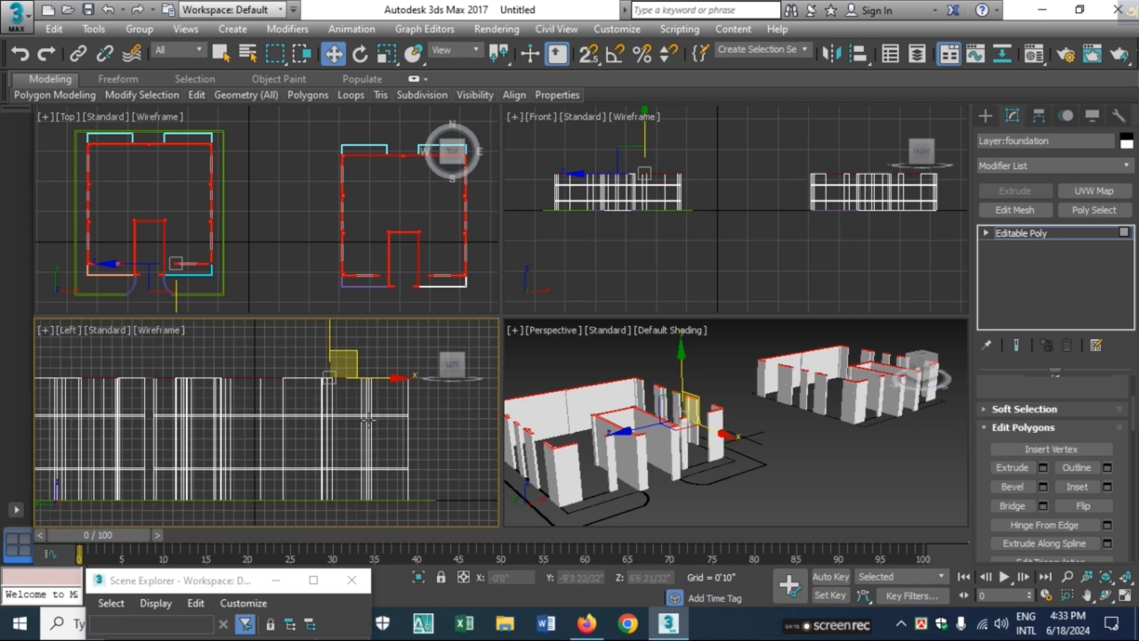
{"action": "scroll", "coordinate": [370, 432], "scroll_direction": "down", "scroll_amount": 1}
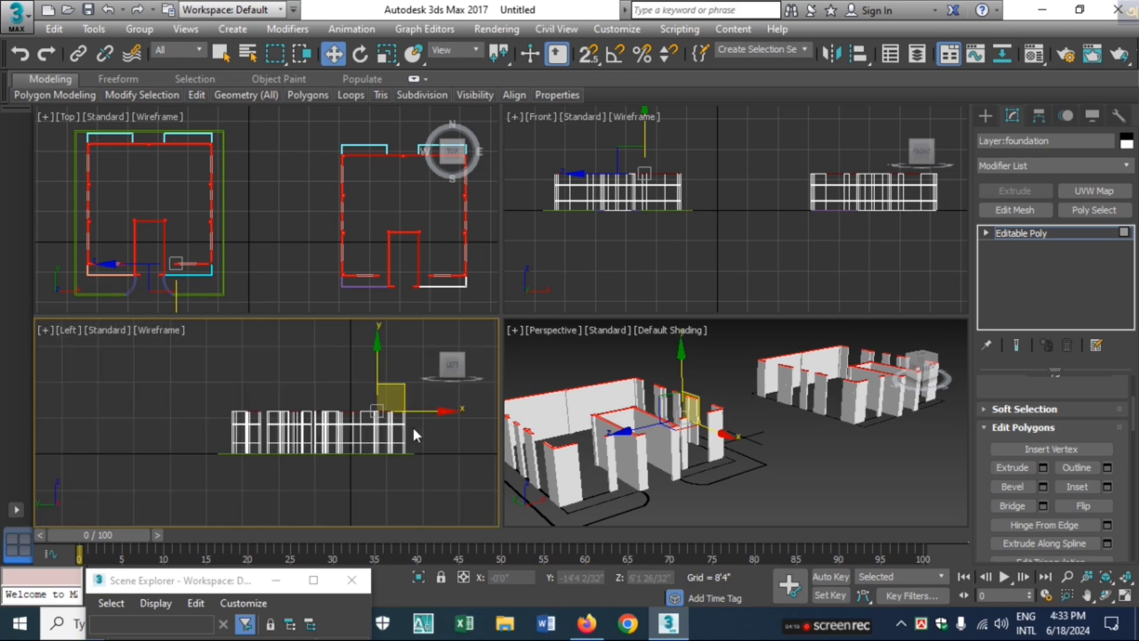
{"action": "scroll", "coordinate": [412, 425], "scroll_direction": "down", "scroll_amount": 2}
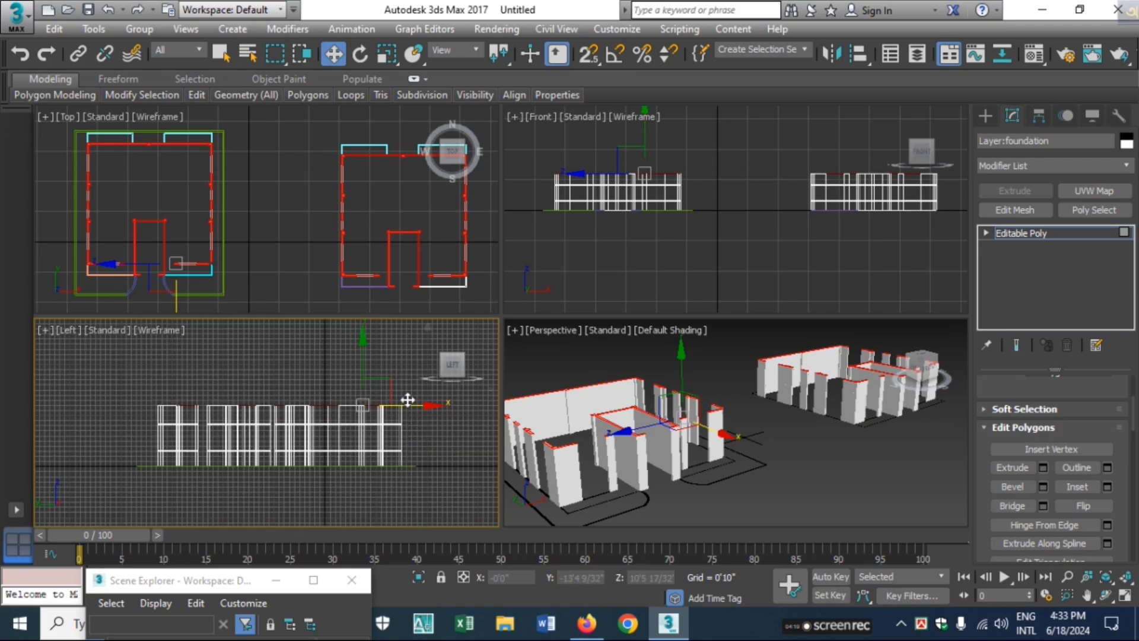
{"action": "right_click", "coordinate": [605, 452]}
{"action": "key", "text": "m"}
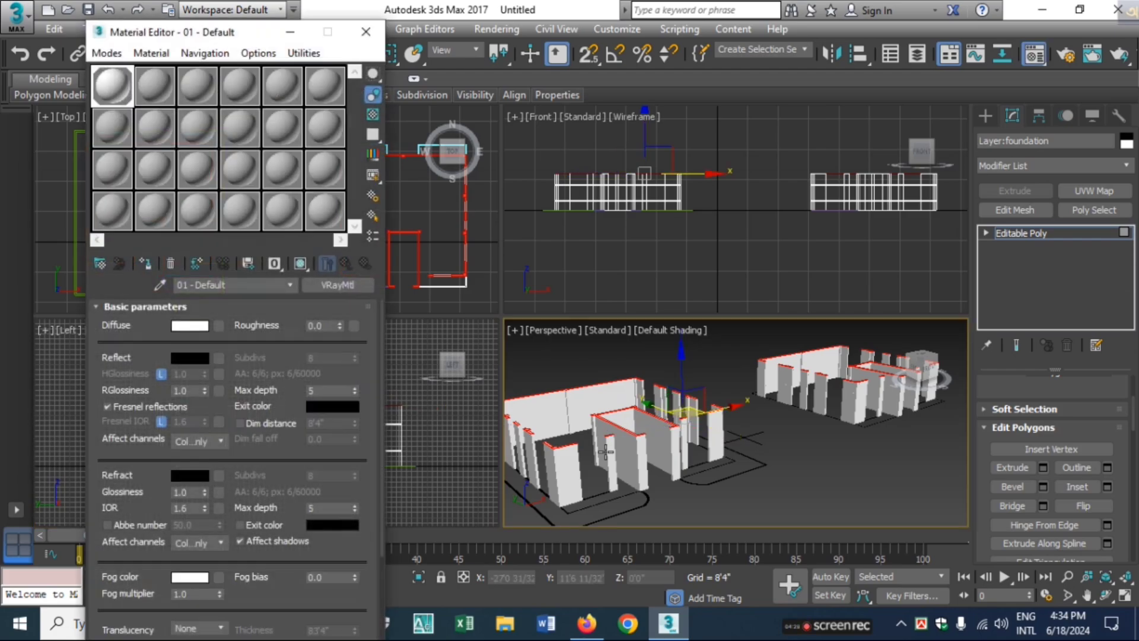
{"action": "left_click", "coordinate": [605, 452]}
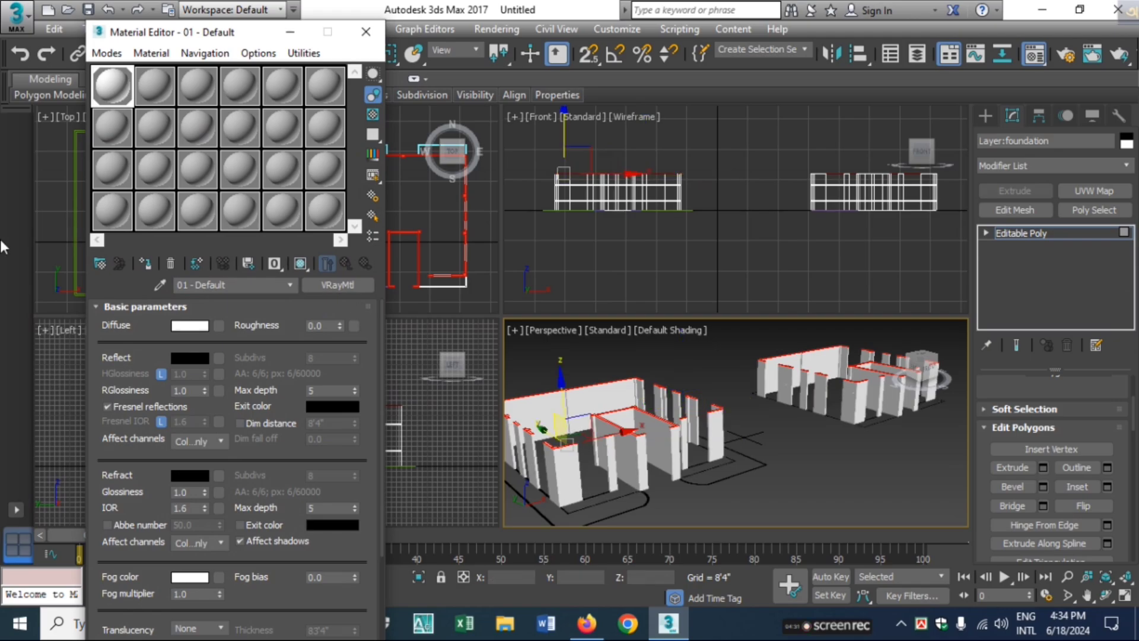
{"action": "left_click", "coordinate": [156, 85]}
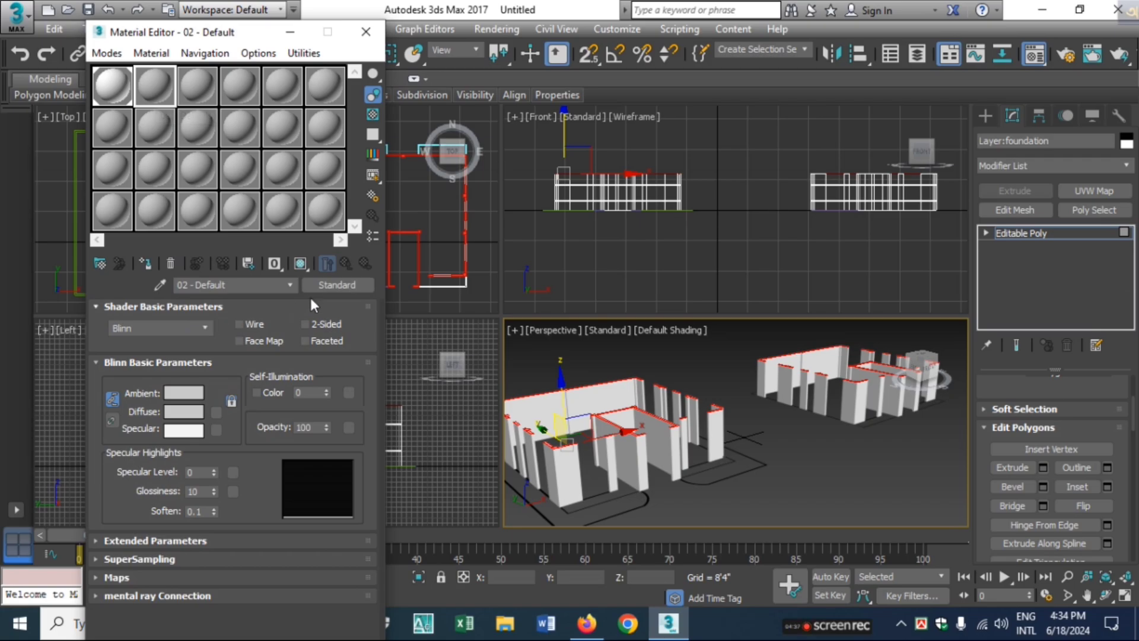
{"action": "left_click", "coordinate": [334, 285]}
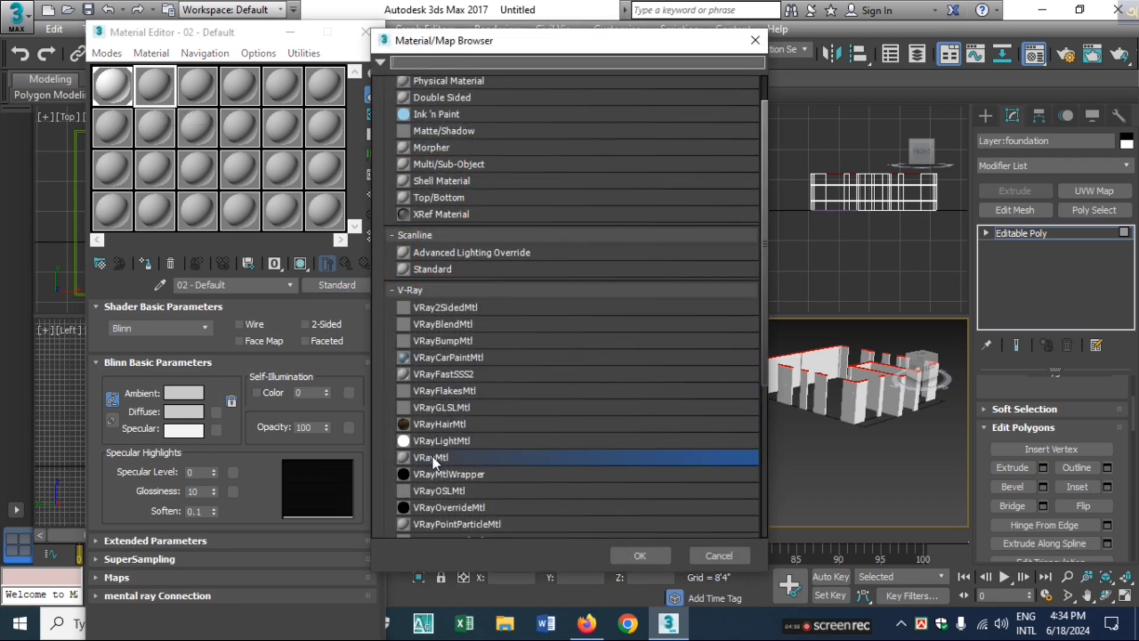
{"action": "left_click", "coordinate": [652, 557]}
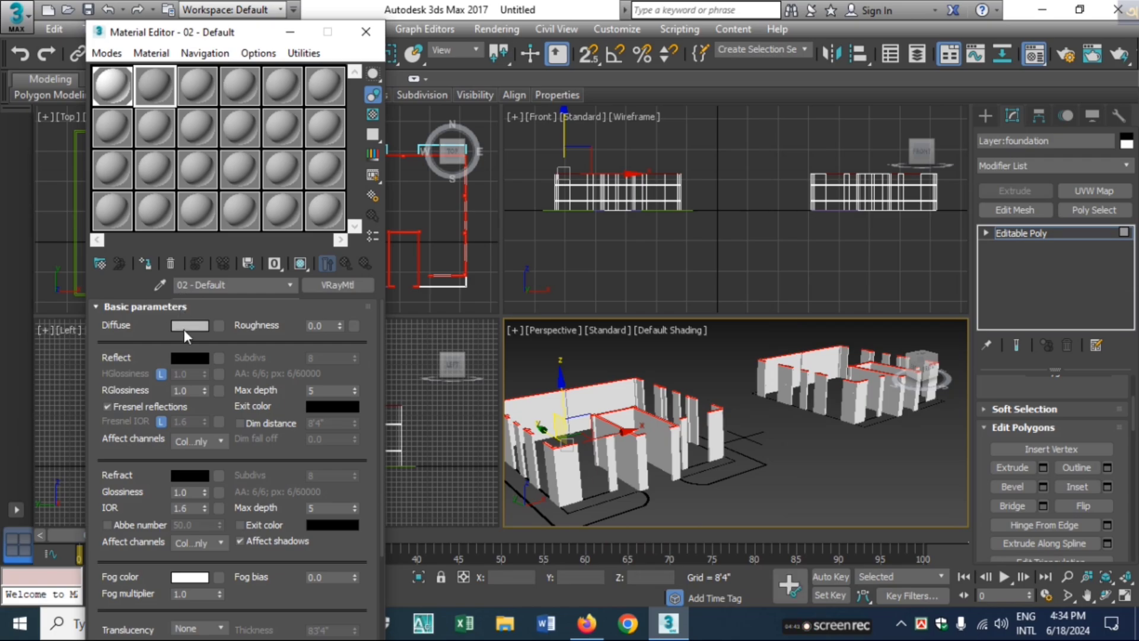
Set the second material's diffuse color to pure black (RGB 0, 0, 0)
{"action": "left_click", "coordinate": [201, 324]}
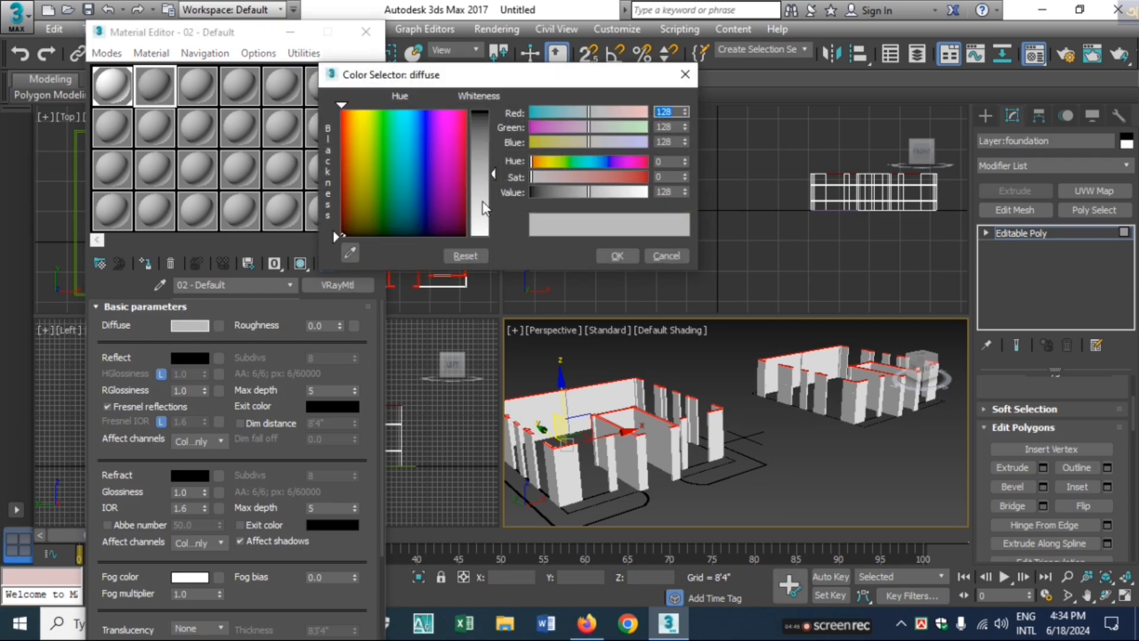
{"action": "left_click_drag", "start_coordinate": [495, 180], "coordinate": [496, 110]}
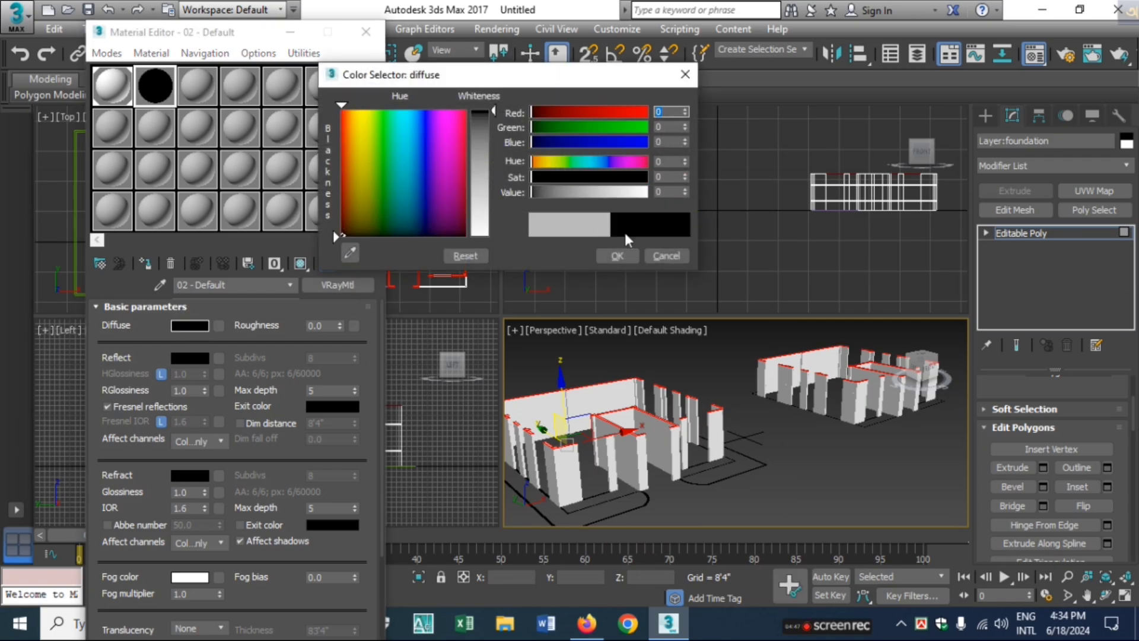
{"action": "left_click", "coordinate": [616, 255]}
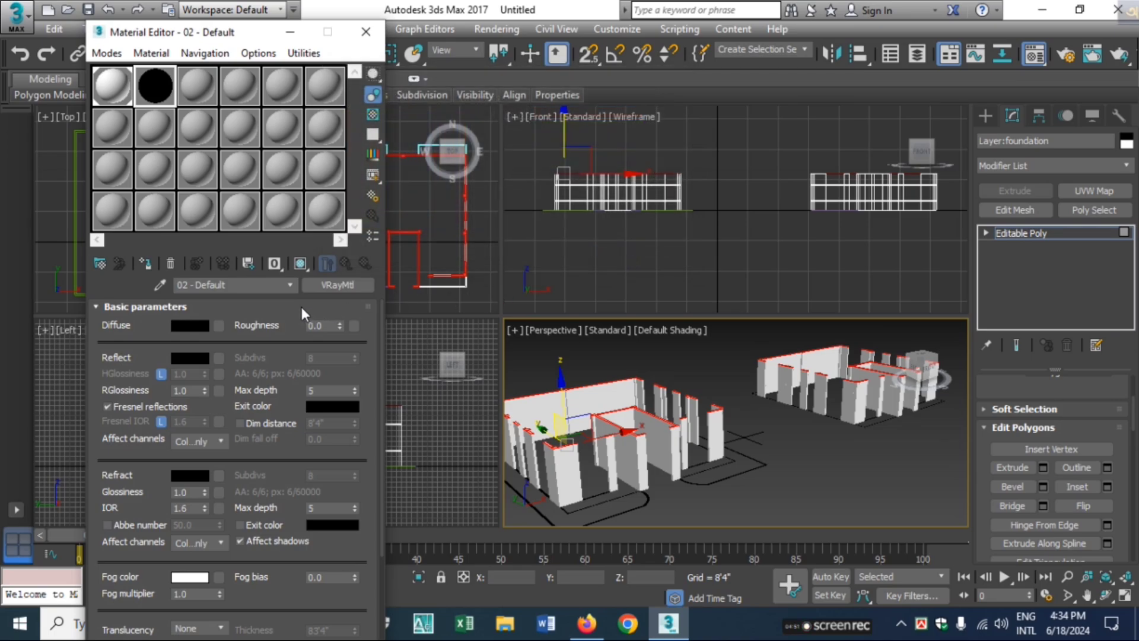
Select only the polygons of the two thin 2-inch wall bands and assign the black VRayMtl material to them
{"action": "left_click_drag", "start_coordinate": [205, 34], "coordinate": [783, 92]}
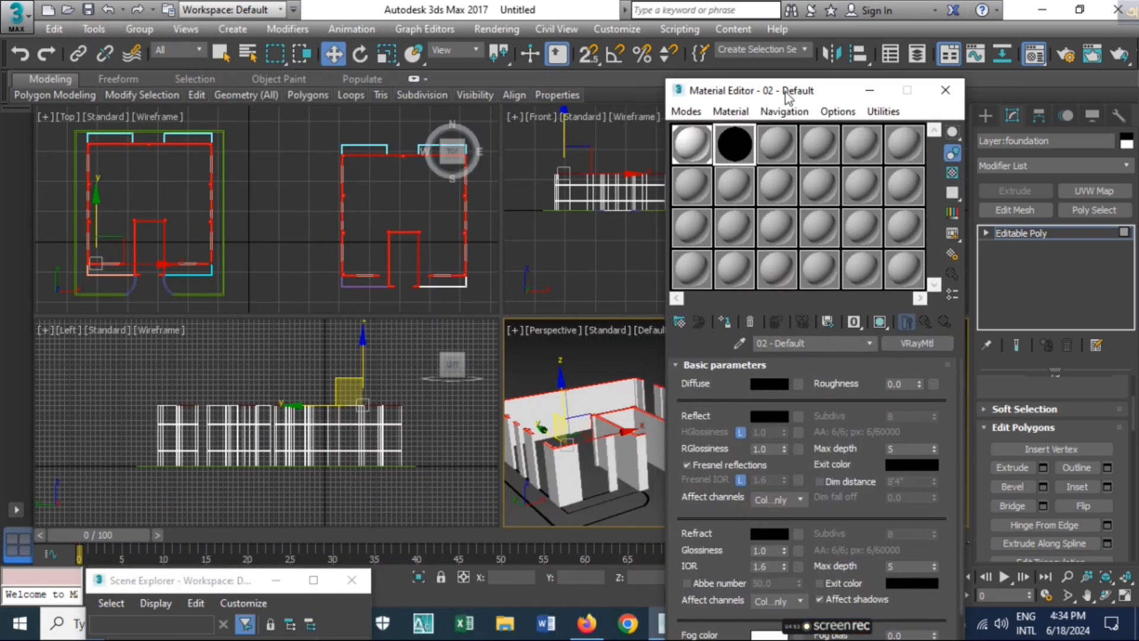
{"action": "left_click_drag", "start_coordinate": [432, 390], "coordinate": [134, 498]}
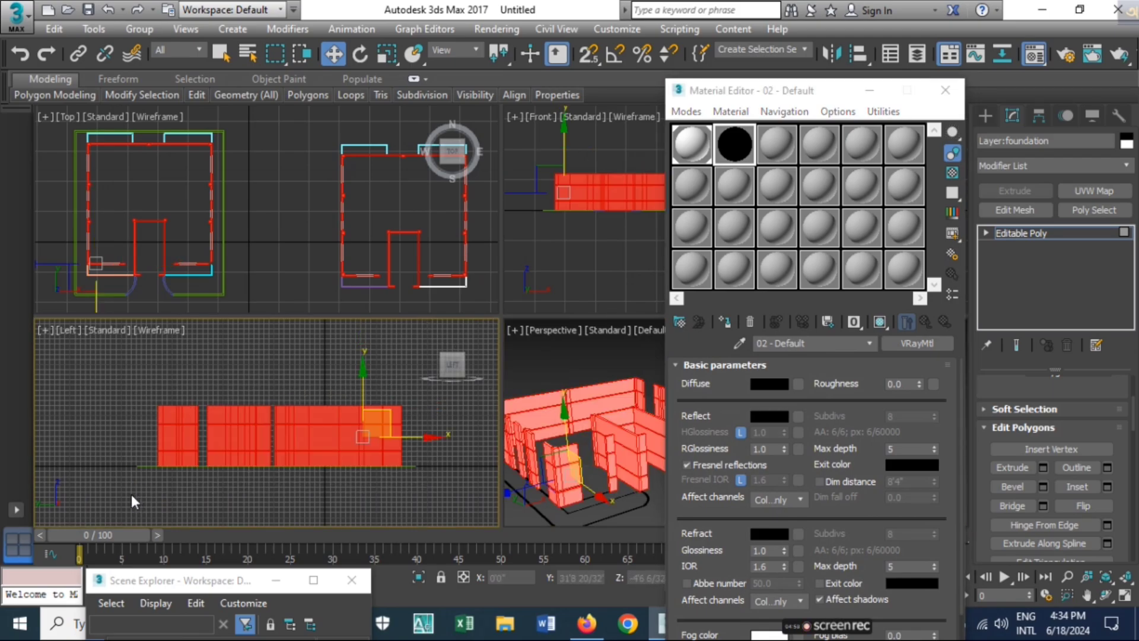
{"action": "left_click_drag", "start_coordinate": [127, 493], "coordinate": [106, 439]}
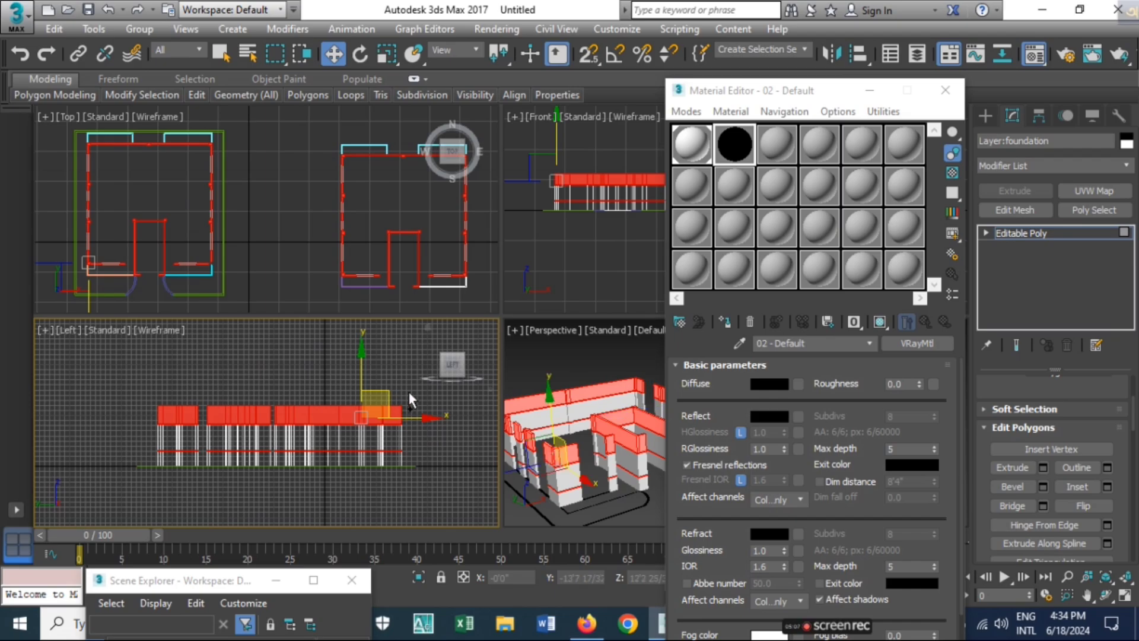
{"action": "left_click_drag", "start_coordinate": [409, 390], "coordinate": [75, 411]}
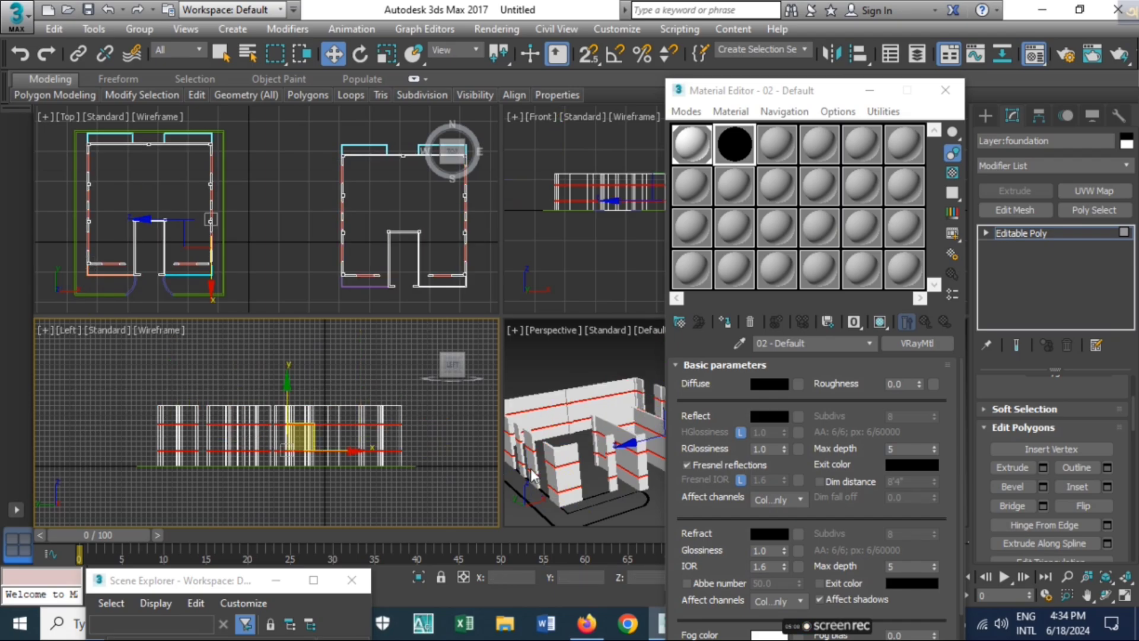
{"action": "left_click", "coordinate": [724, 319]}
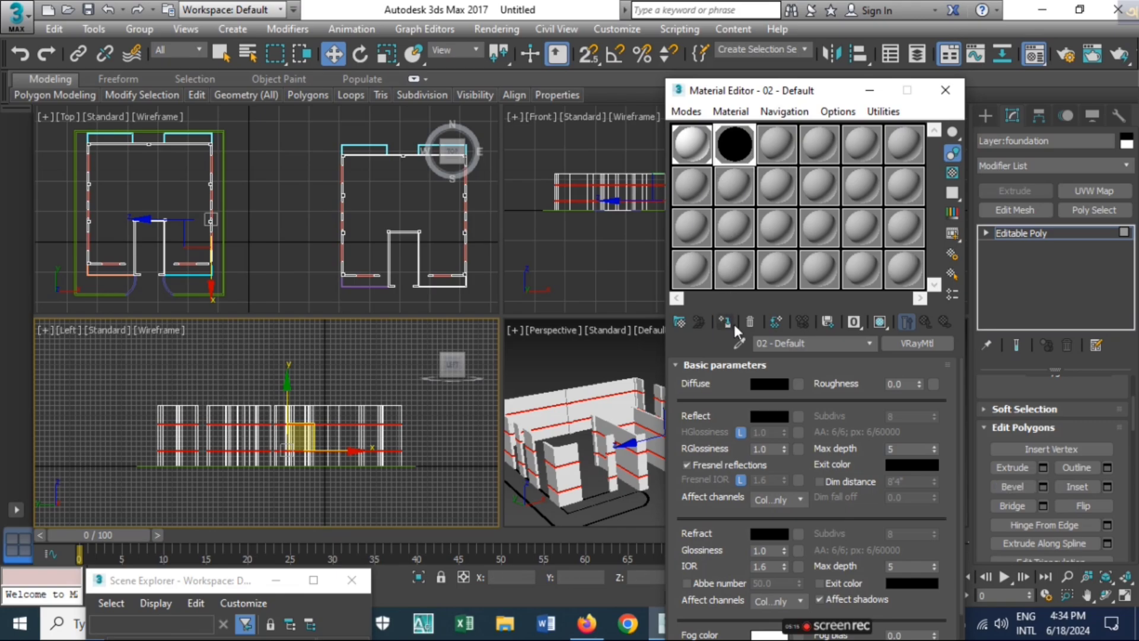
{"action": "left_click", "coordinate": [944, 90]}
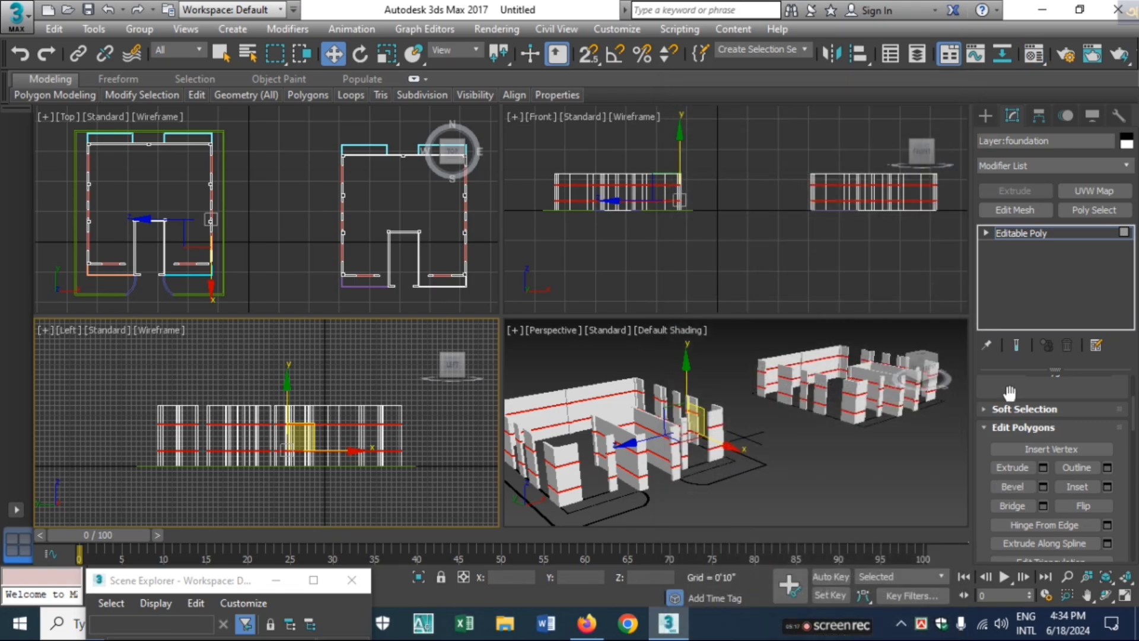
Exit polygon sub-object editing on the foundation walls and deselect the object
{"action": "scroll", "coordinate": [1044, 506], "scroll_direction": "up", "scroll_amount": 5}
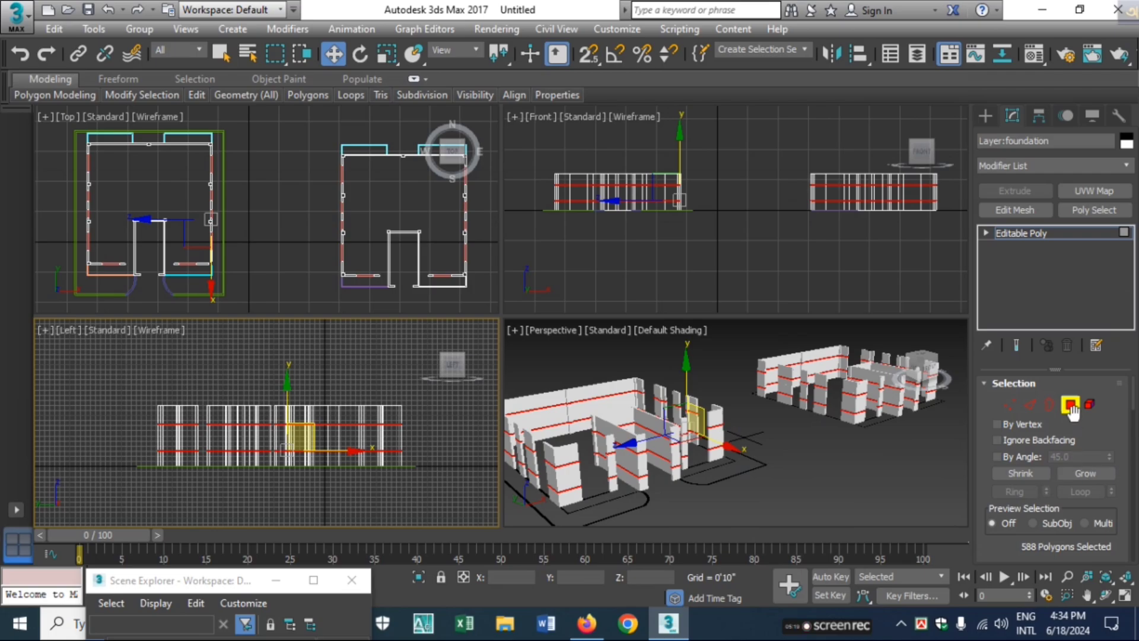
{"action": "left_click", "coordinate": [1070, 406]}
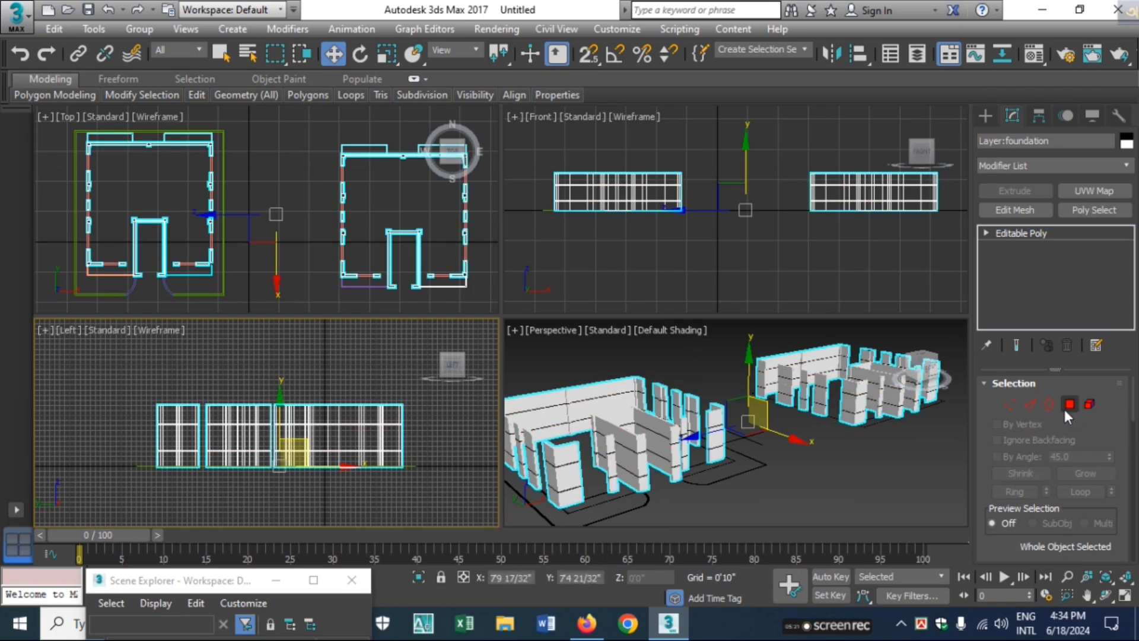
{"action": "scroll", "coordinate": [593, 465], "scroll_direction": "up", "scroll_amount": 5}
{"action": "scroll", "coordinate": [623, 466], "scroll_direction": "up", "scroll_amount": 3}
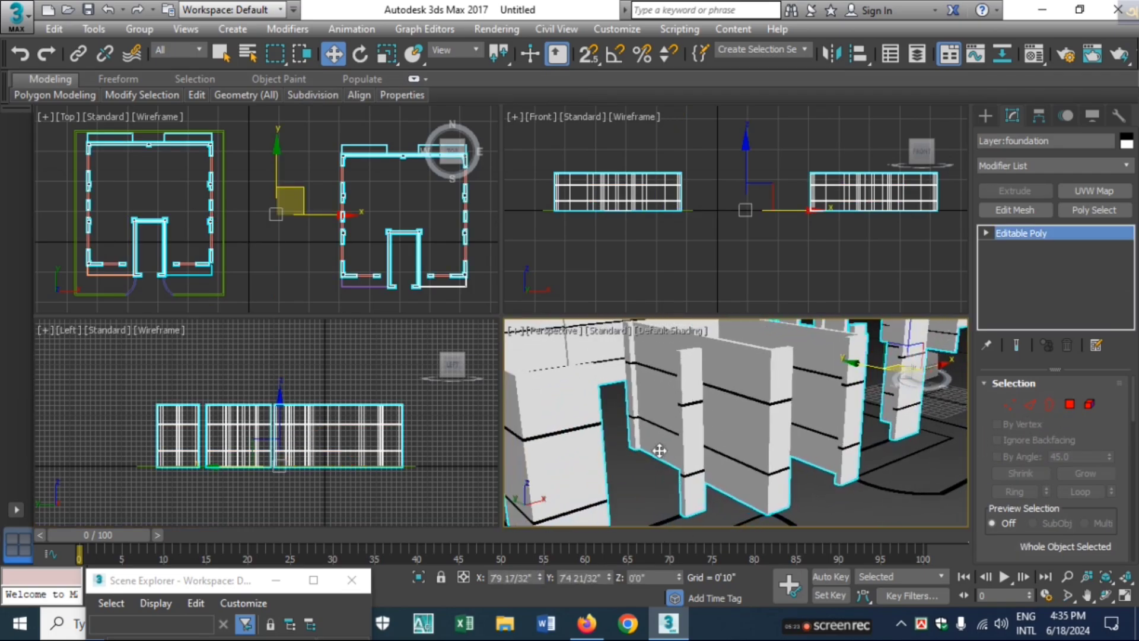
{"action": "scroll", "coordinate": [659, 450], "scroll_direction": "down", "scroll_amount": 5}
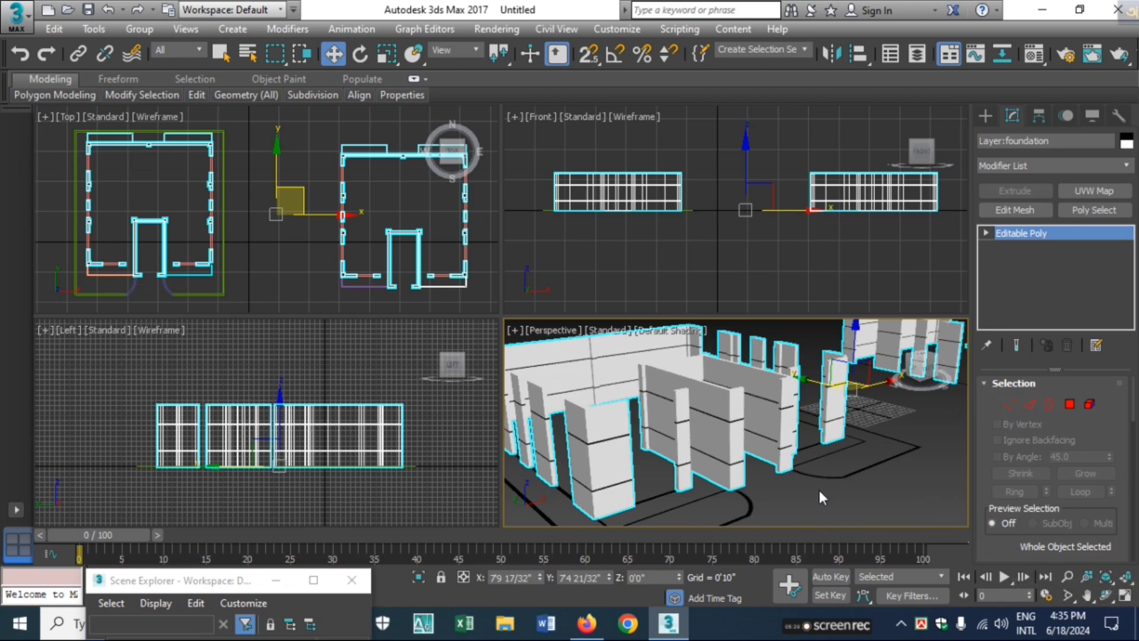
{"action": "left_click", "coordinate": [893, 491]}
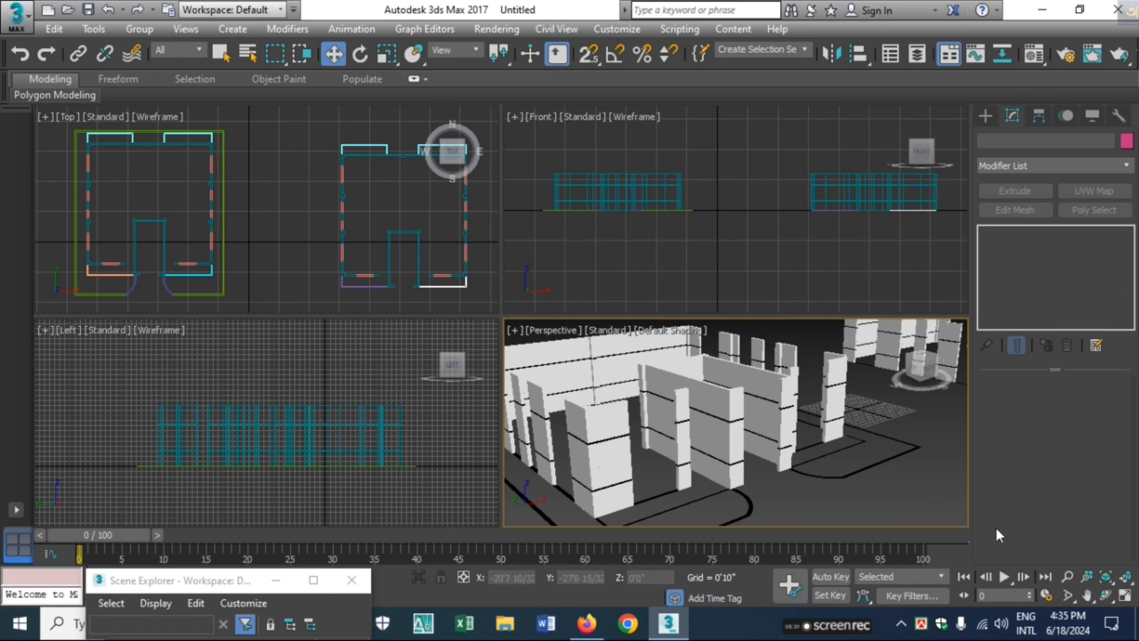
Maximize the perspective viewport and examine the black bands on the walls of both buildings up close and as a whole
{"action": "left_click", "coordinate": [1124, 595]}
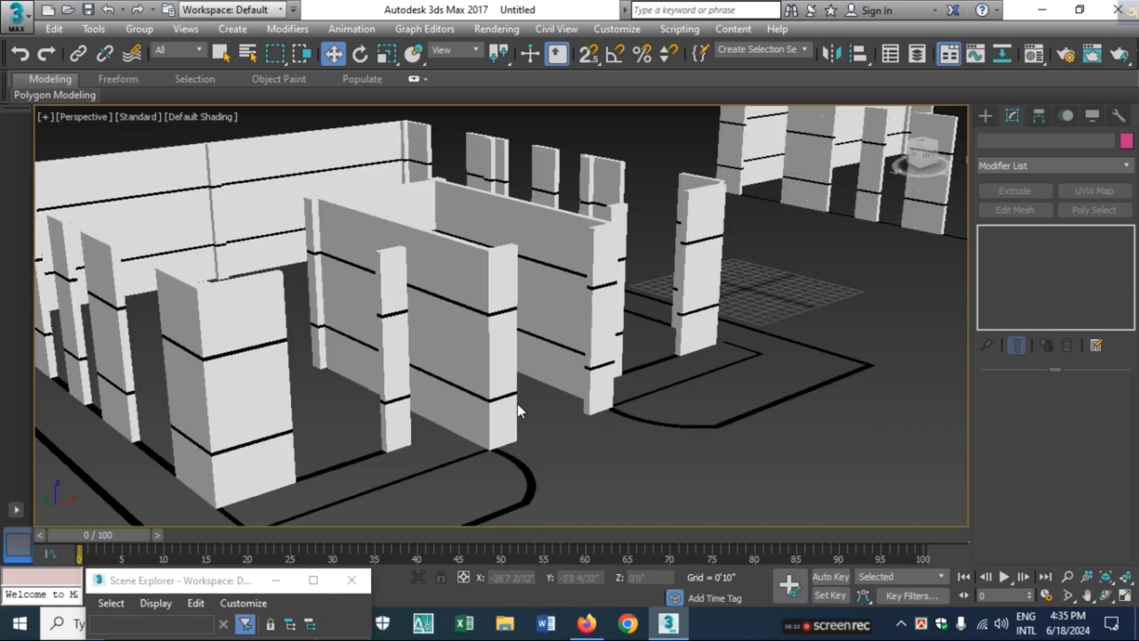
{"action": "scroll", "coordinate": [518, 406], "scroll_direction": "down", "scroll_amount": 5}
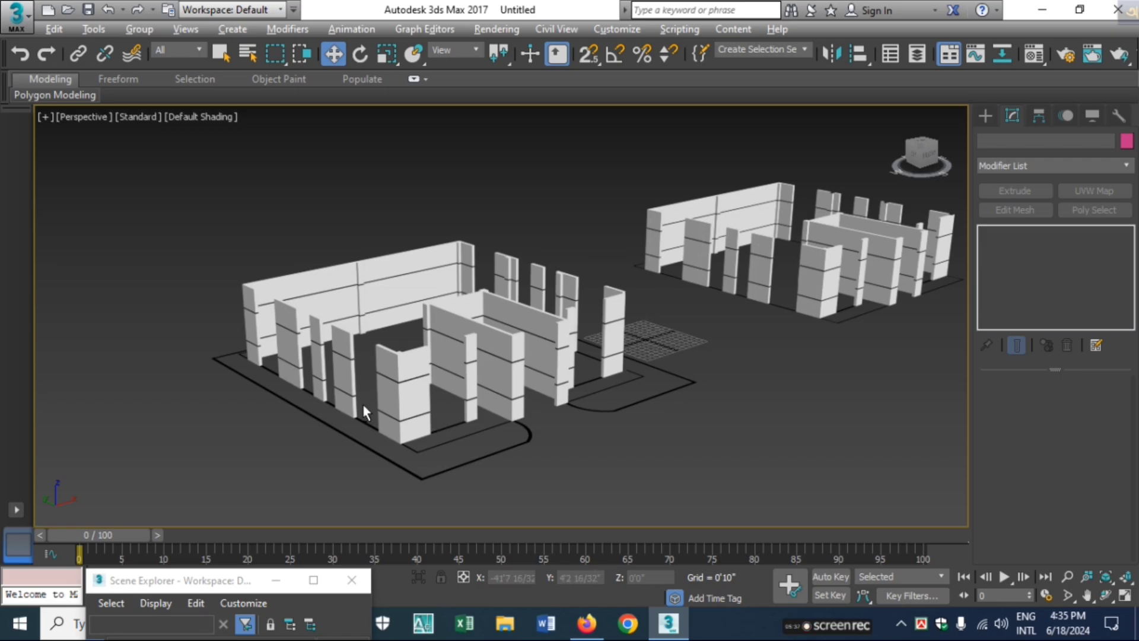
{"action": "middle_click_drag", "start_coordinate": [362, 404], "coordinate": [447, 360], "text": "alt"}
{"action": "scroll", "coordinate": [479, 394], "scroll_direction": "up", "scroll_amount": 5}
{"action": "scroll", "coordinate": [478, 394], "scroll_direction": "up", "scroll_amount": 2}
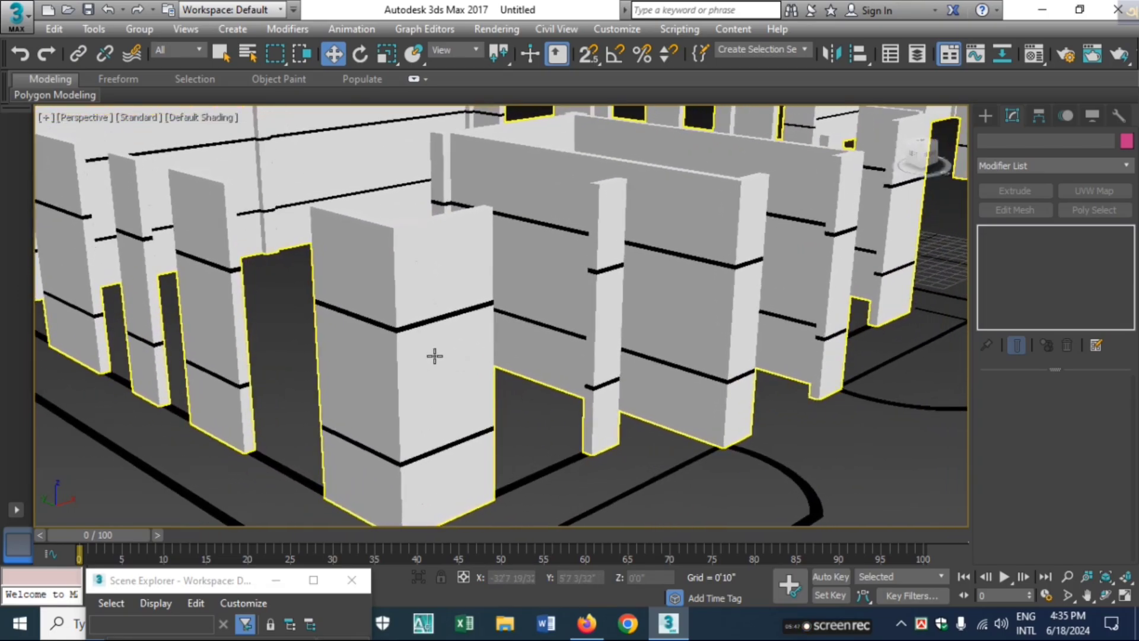
{"action": "key", "text": "z"}
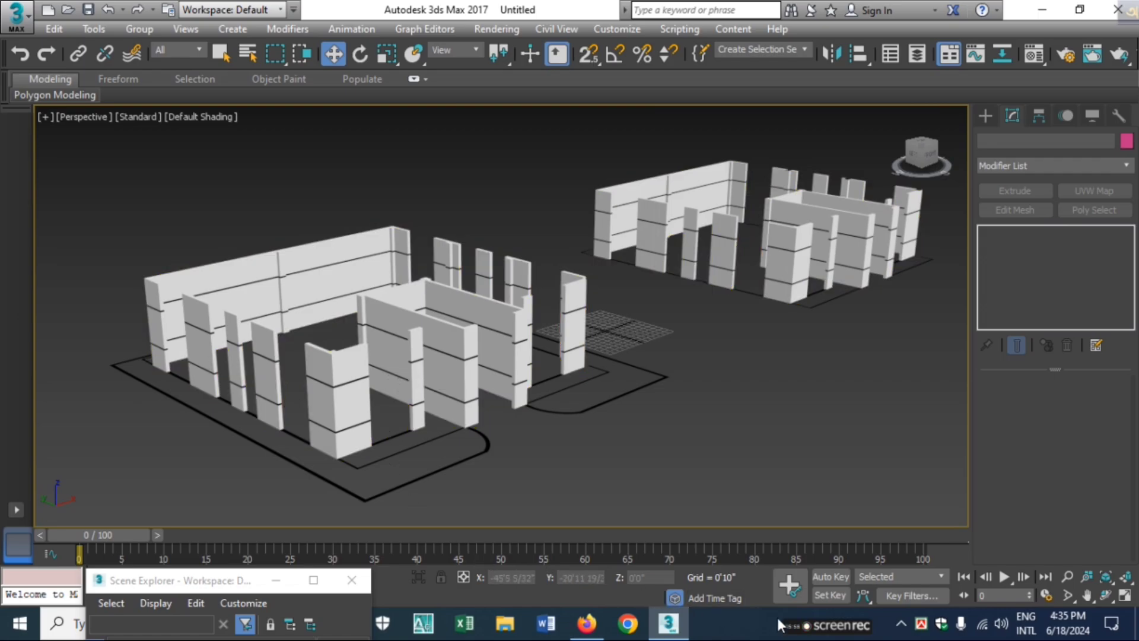
{"action": "mouse_move", "coordinate": [794, 627]}
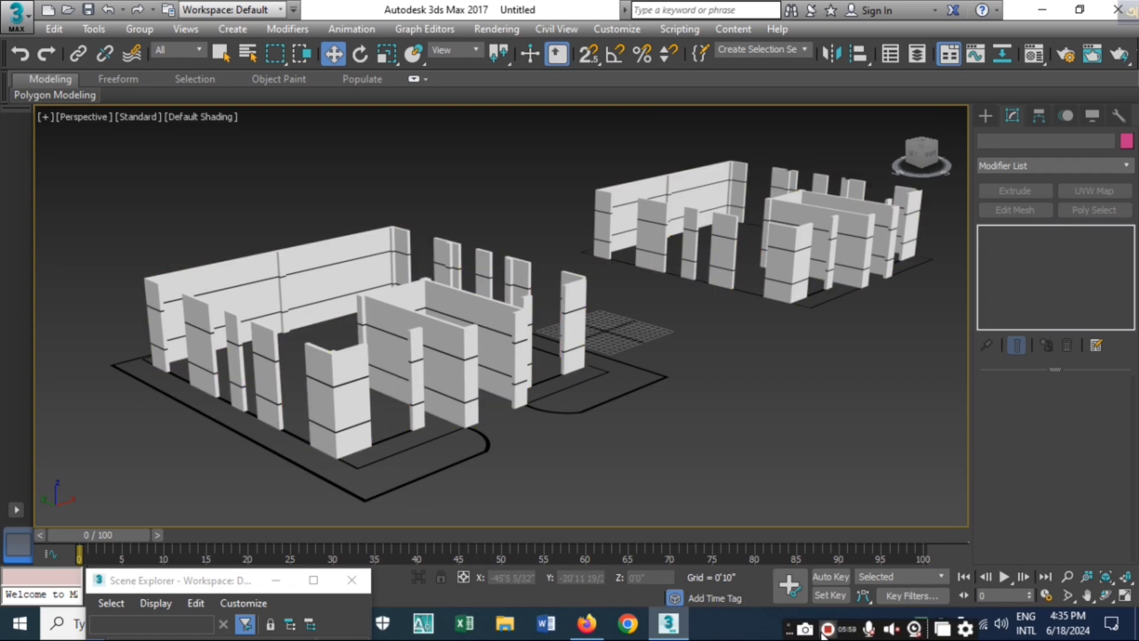